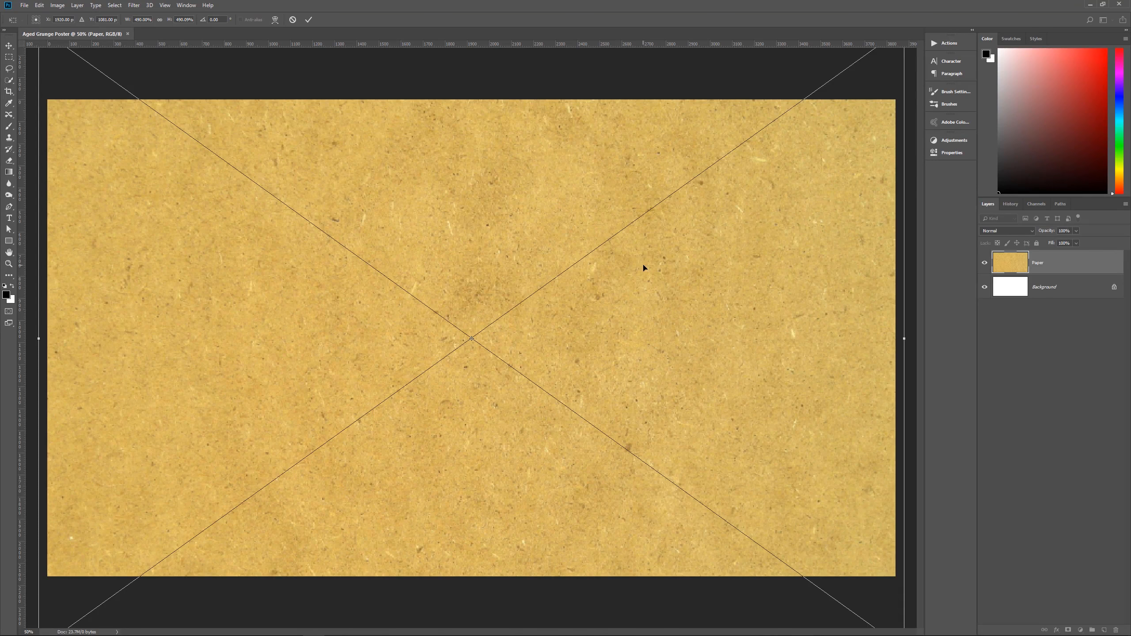
Step: Commit the scaled placement of the paper texture across the canvas
key(Return)
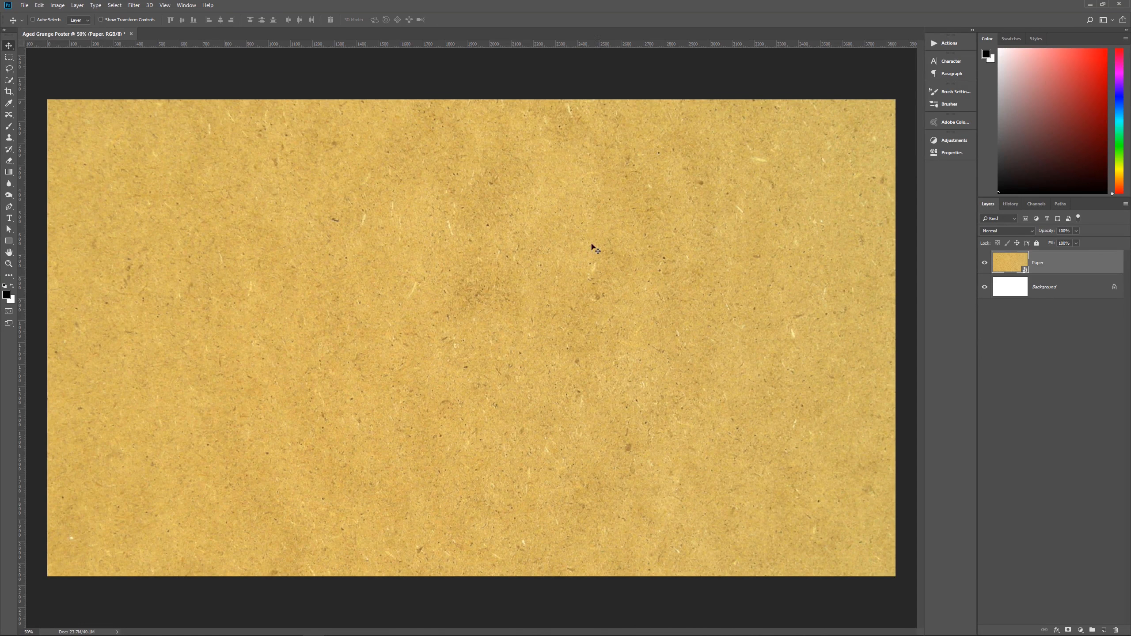
Step: Check the general preferences for the option that always creates smart objects when placing files
click(44, 6)
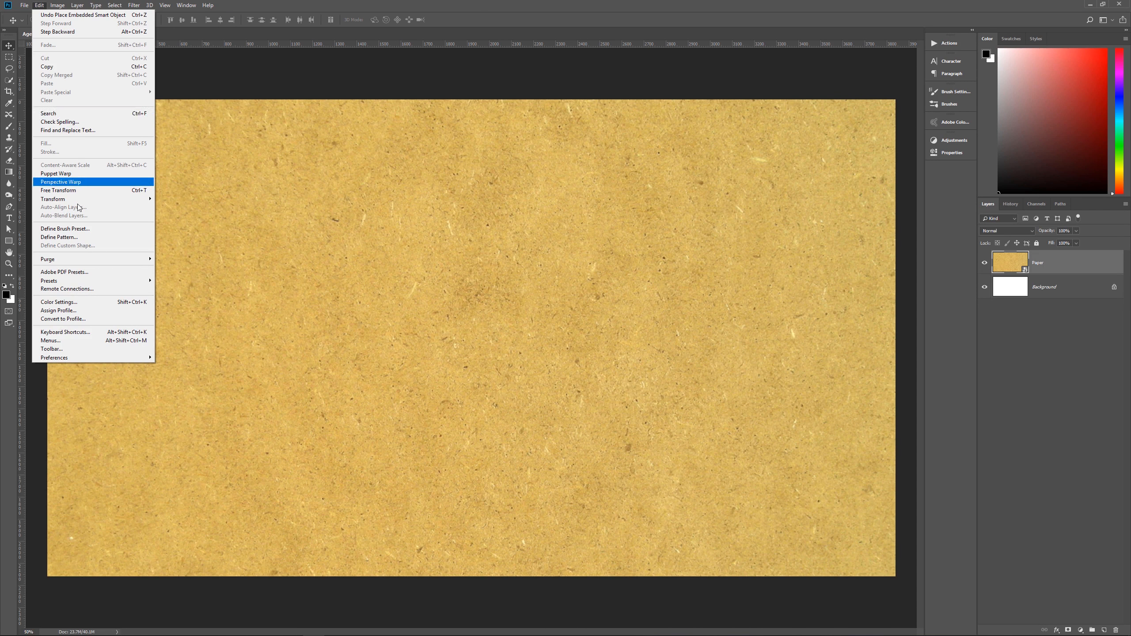
mouse_move(78, 359)
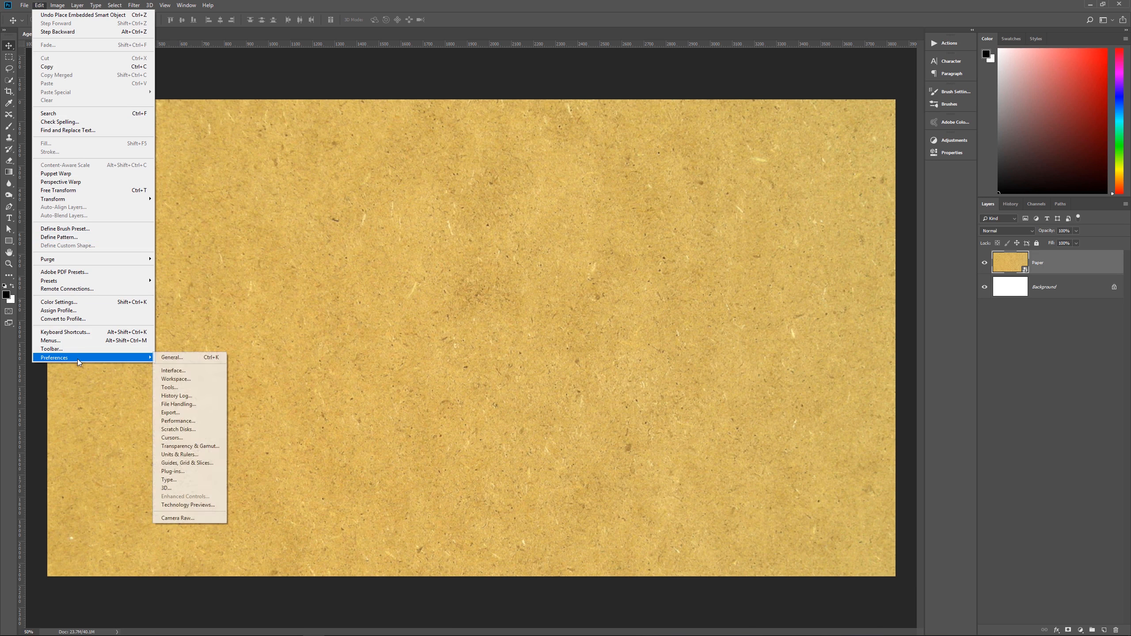
click(170, 359)
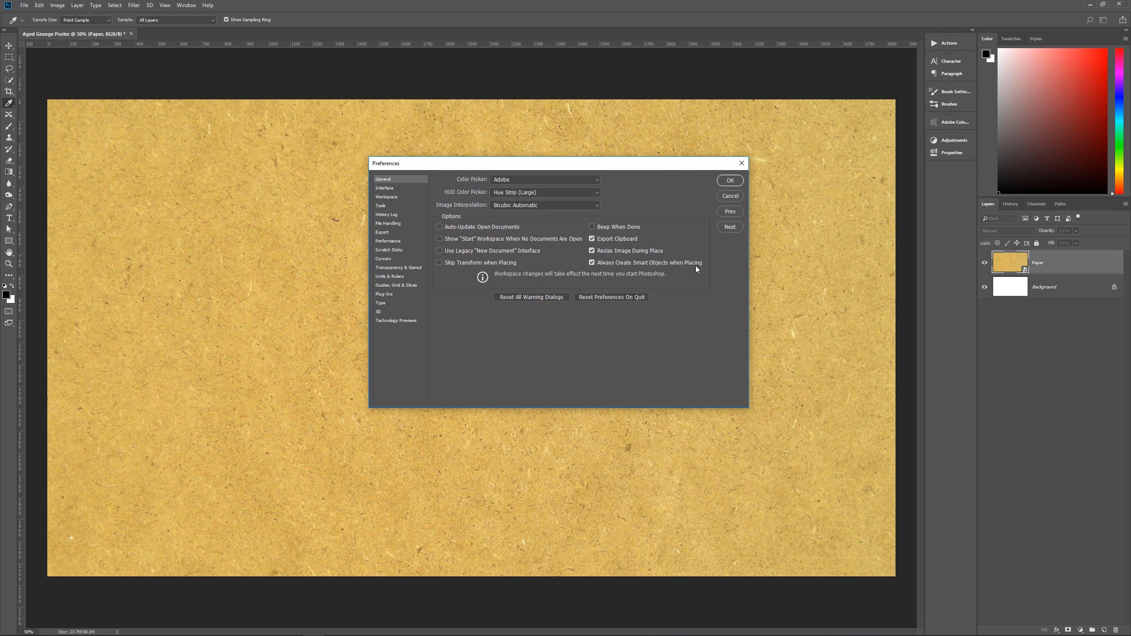
click(730, 180)
key(v)
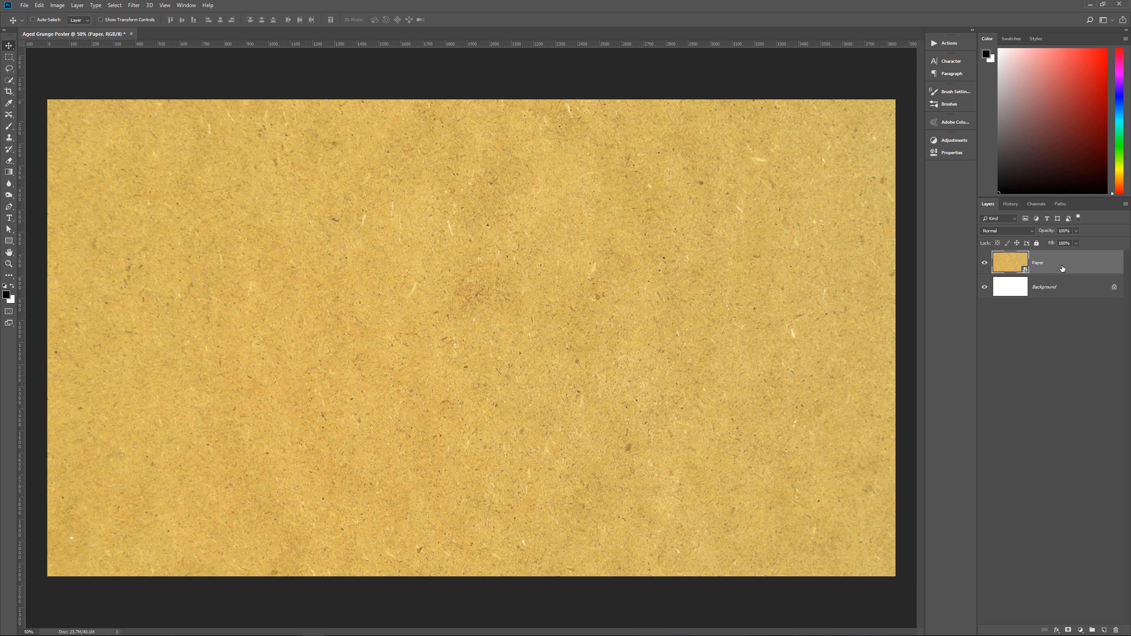
Step: Convert the Paper layer to a smart object and delete the white Background layer
right_click(1050, 266)
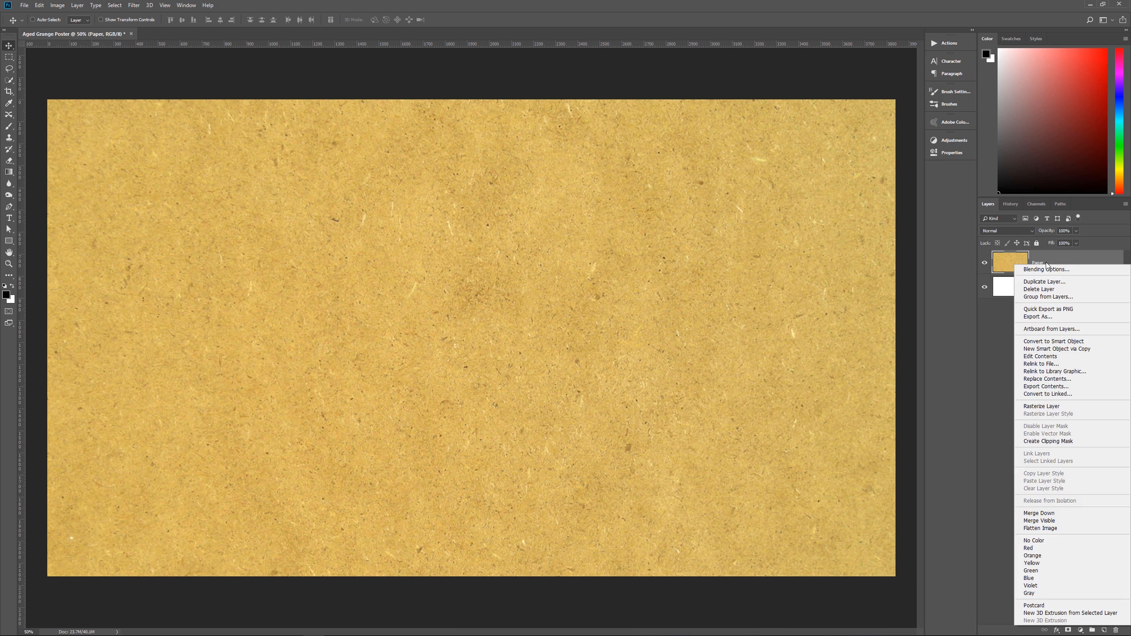
click(1067, 341)
click(1039, 289)
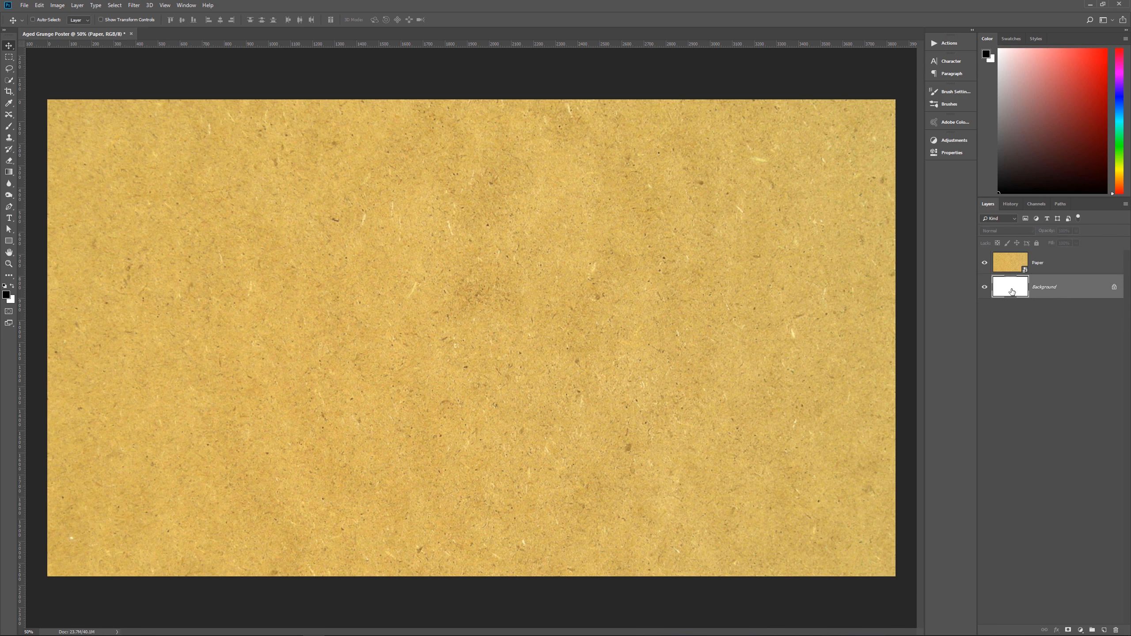
drag(1071, 288, 1116, 629)
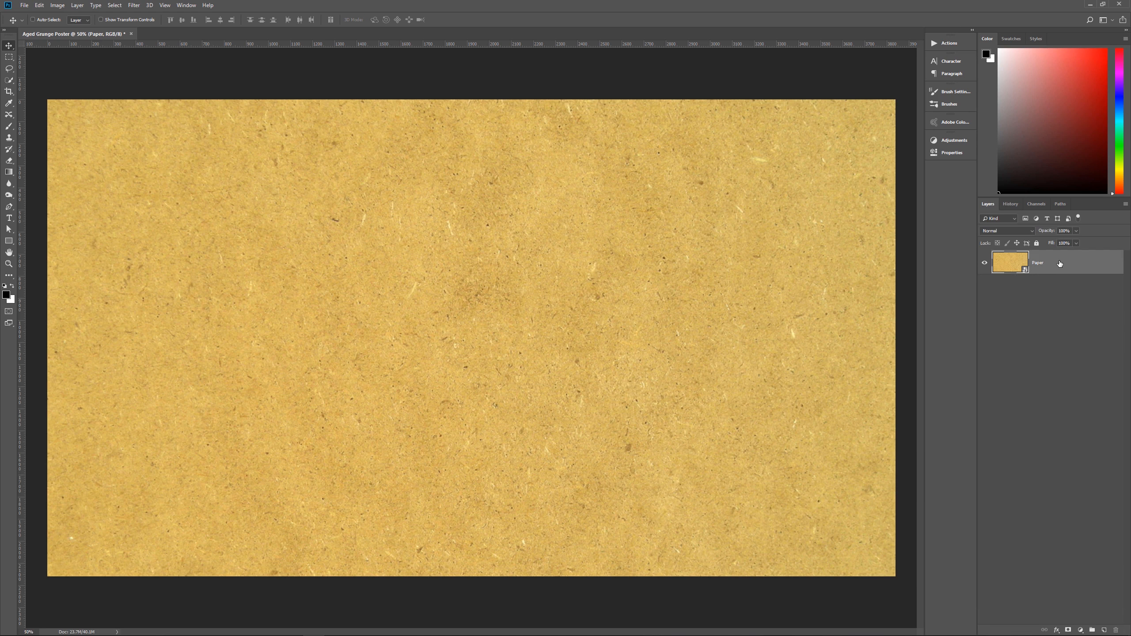
Step: Apply a Hue/Saturation adjustment to the Paper layer with saturation -100 and lightness 50, and collapse its smart filters
key(ctrl+u)
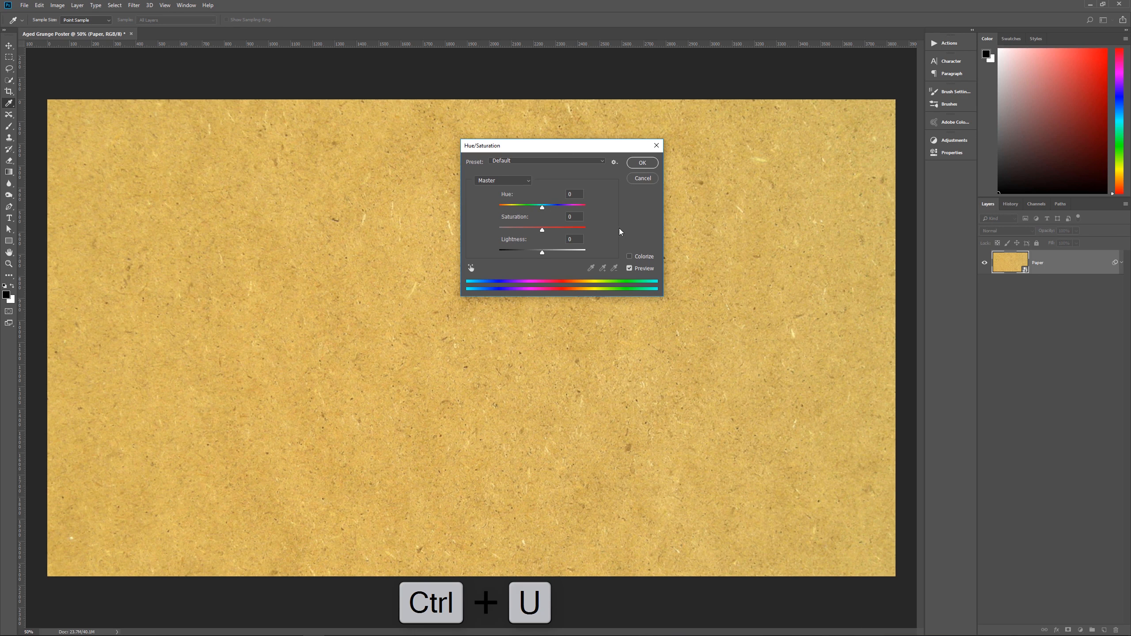
drag(542, 228, 481, 229)
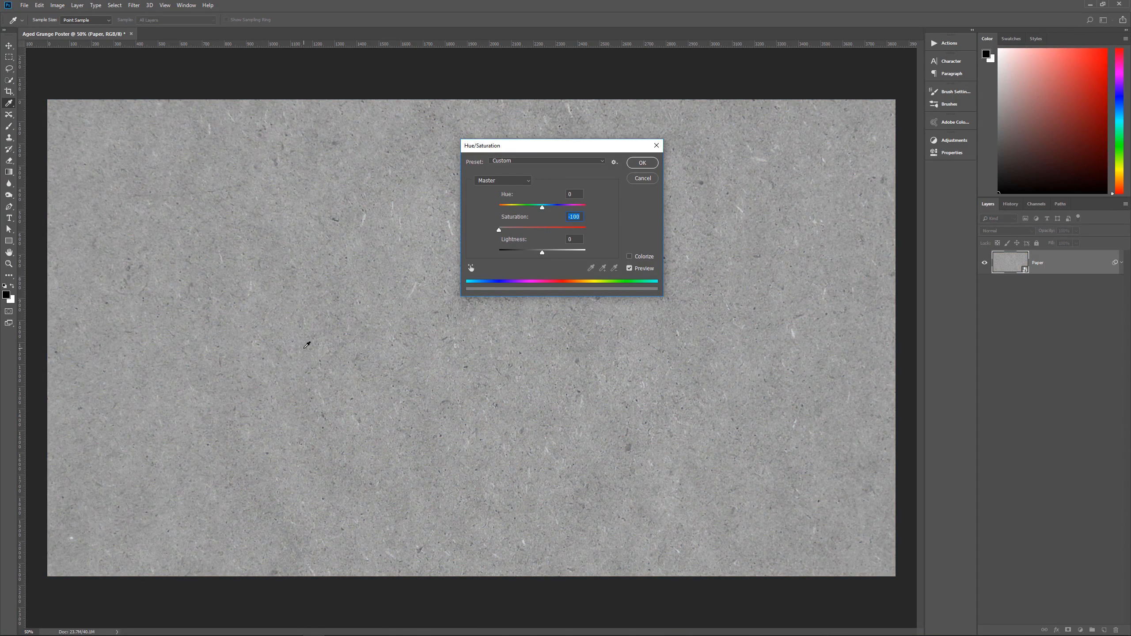
click(570, 238)
text(50)
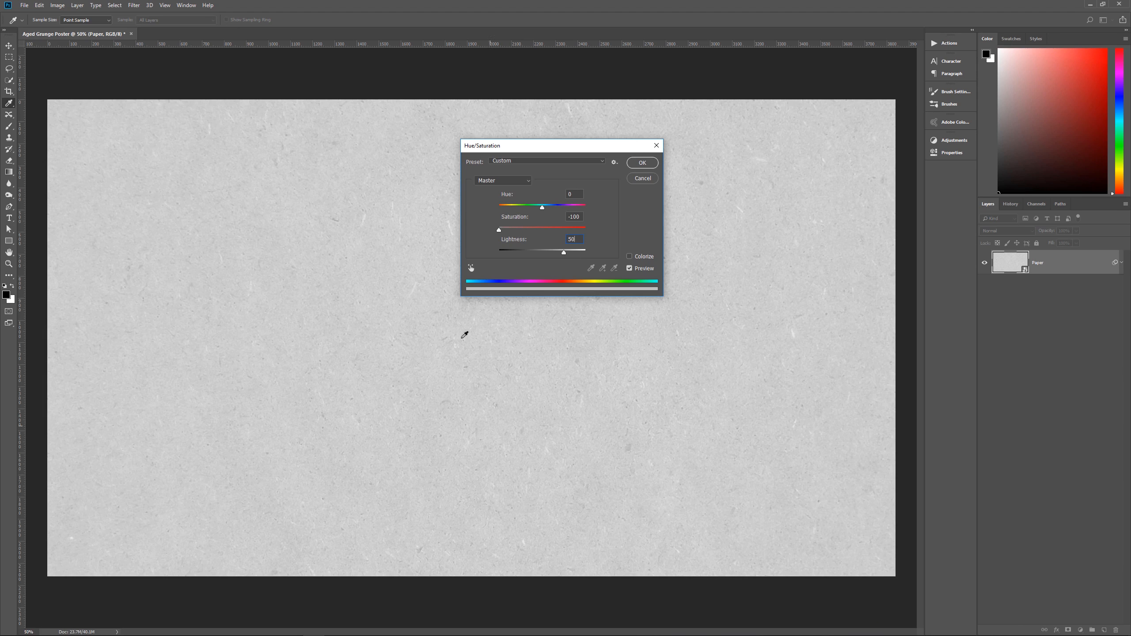
click(645, 161)
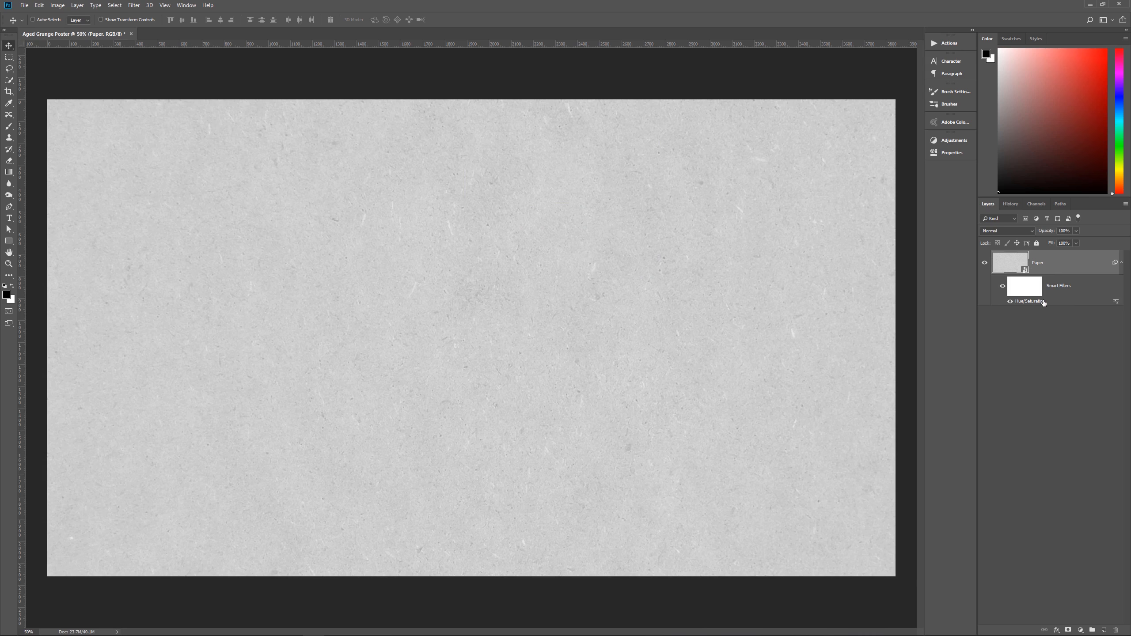
click(1119, 262)
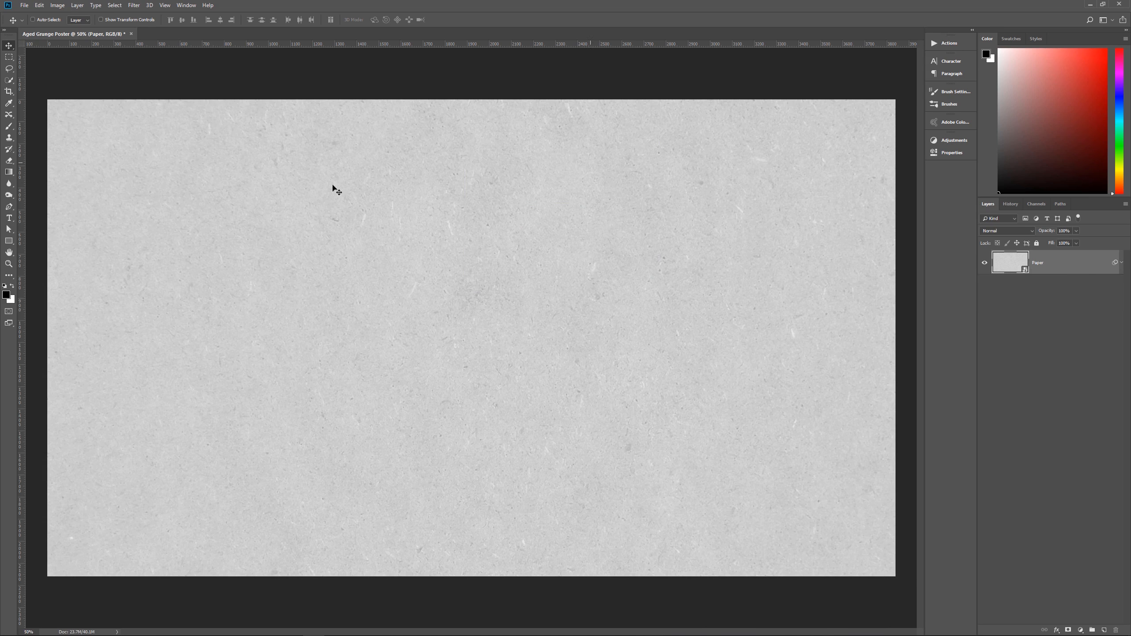
Step: Place the motocross photo above the paper texture, scaled to about 94% and shifted up so that it fills the canvas
drag(159, 180, 593, 217)
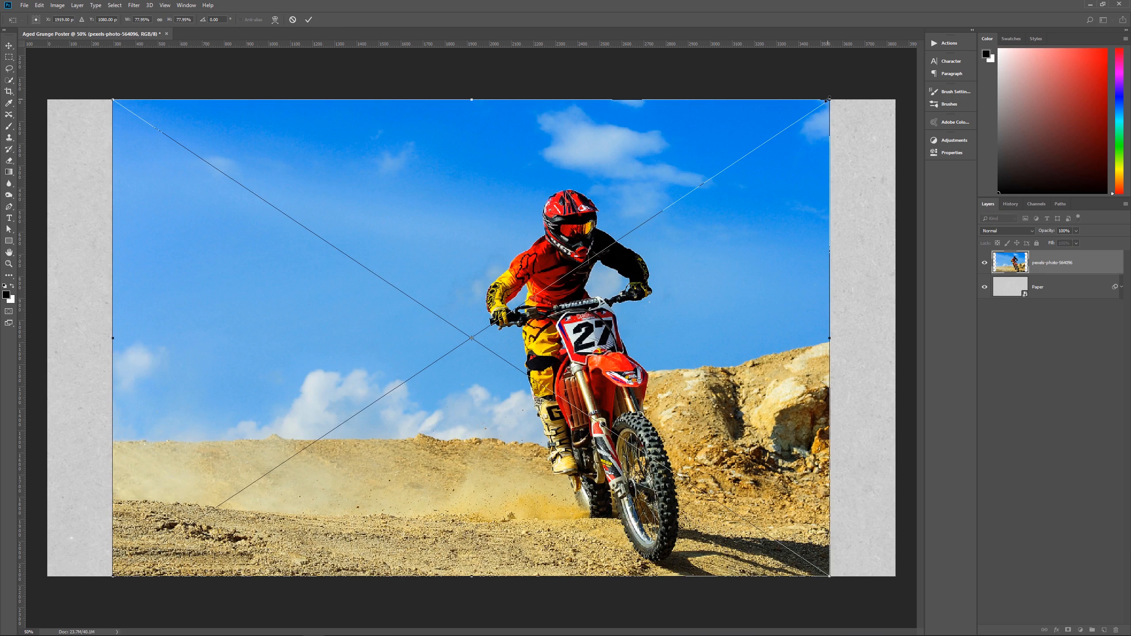
drag(828, 99, 905, 49)
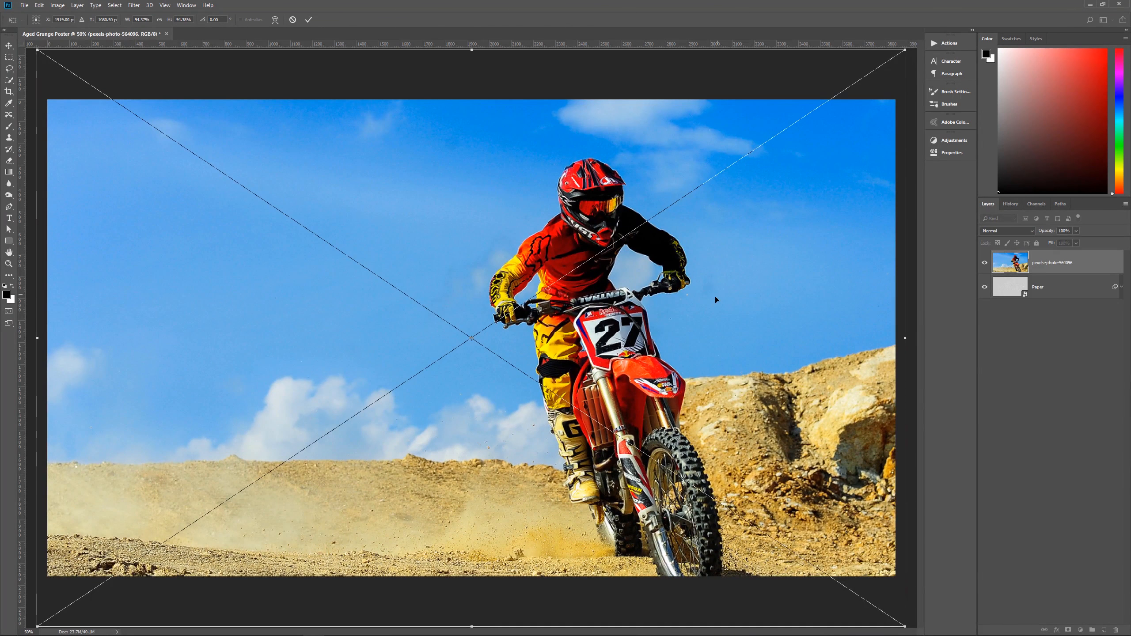
drag(716, 300, 709, 261)
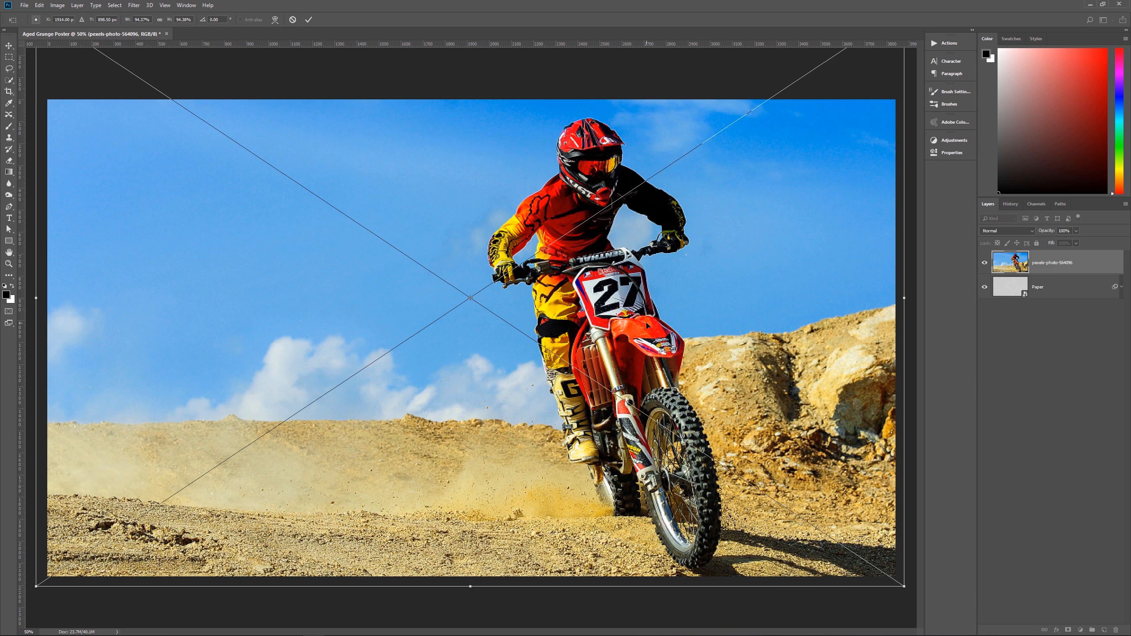
key(Return)
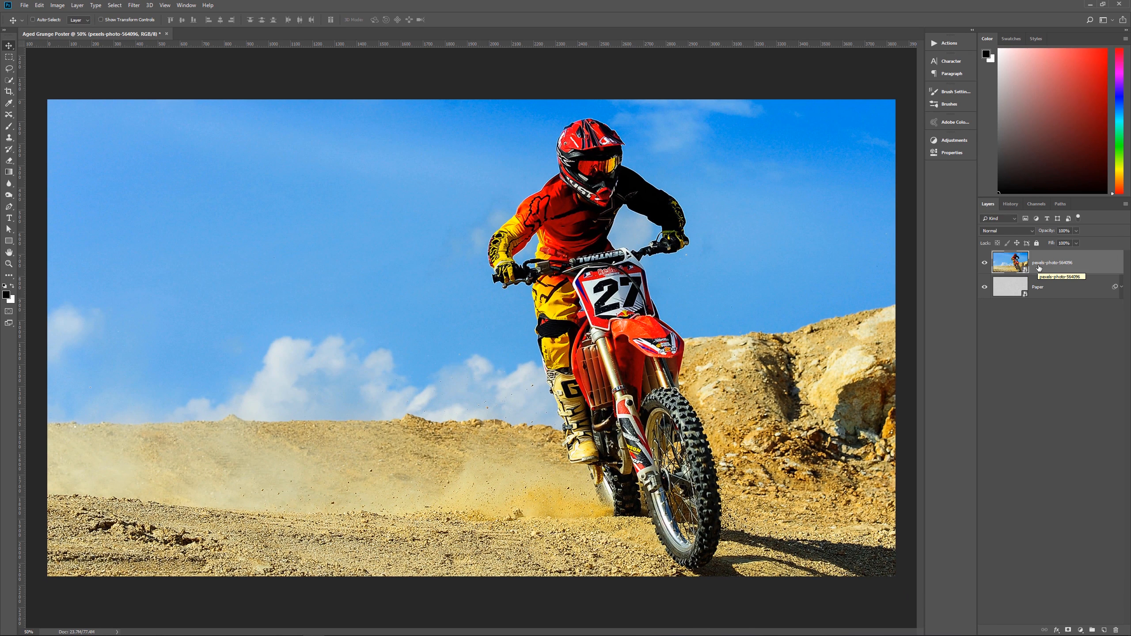
Step: Duplicate the motocross photo layer twice
right_click(1039, 267)
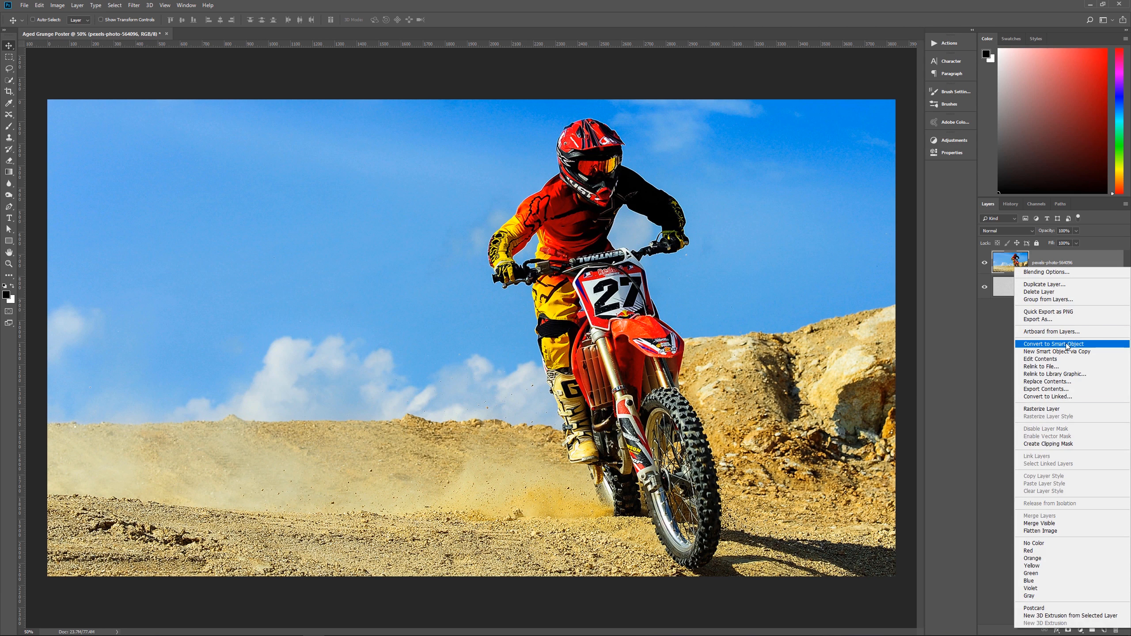
click(1081, 257)
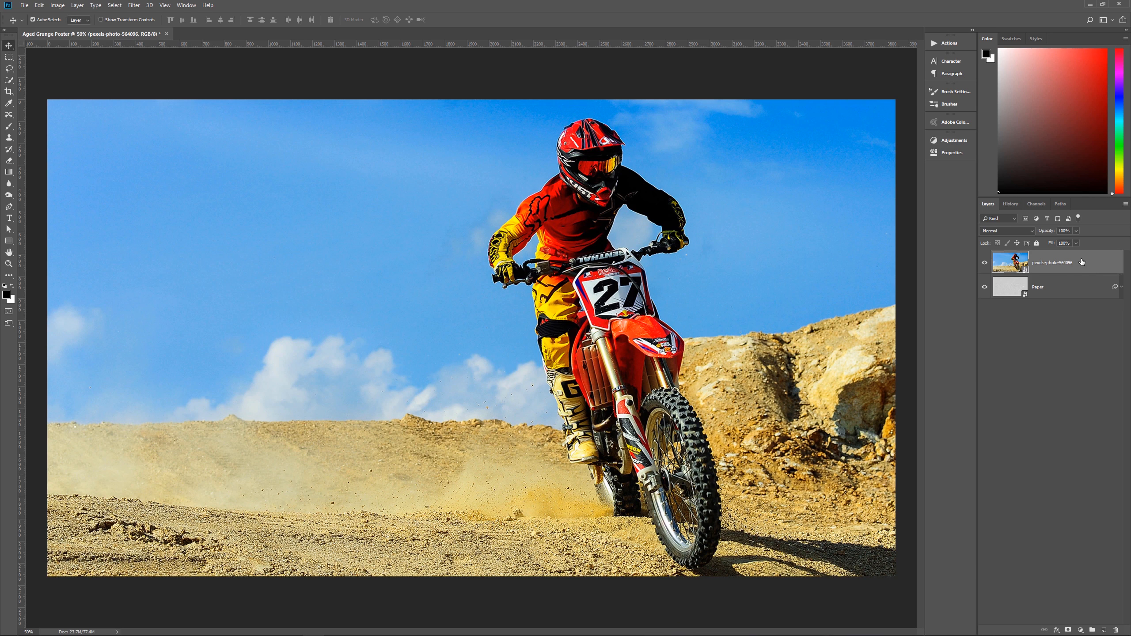
key(ctrl+j)
key(ctrl+j)
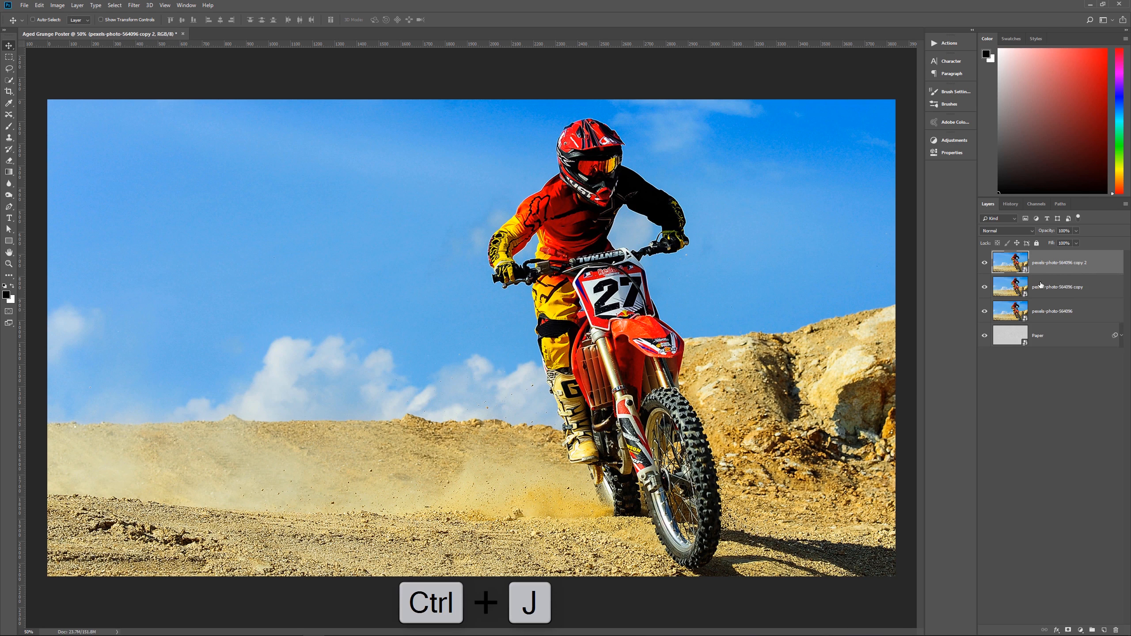
Step: Rename the three motocross photo layers Masked, Cutout and Spatter, from the uppermost down
double_click(1058, 269)
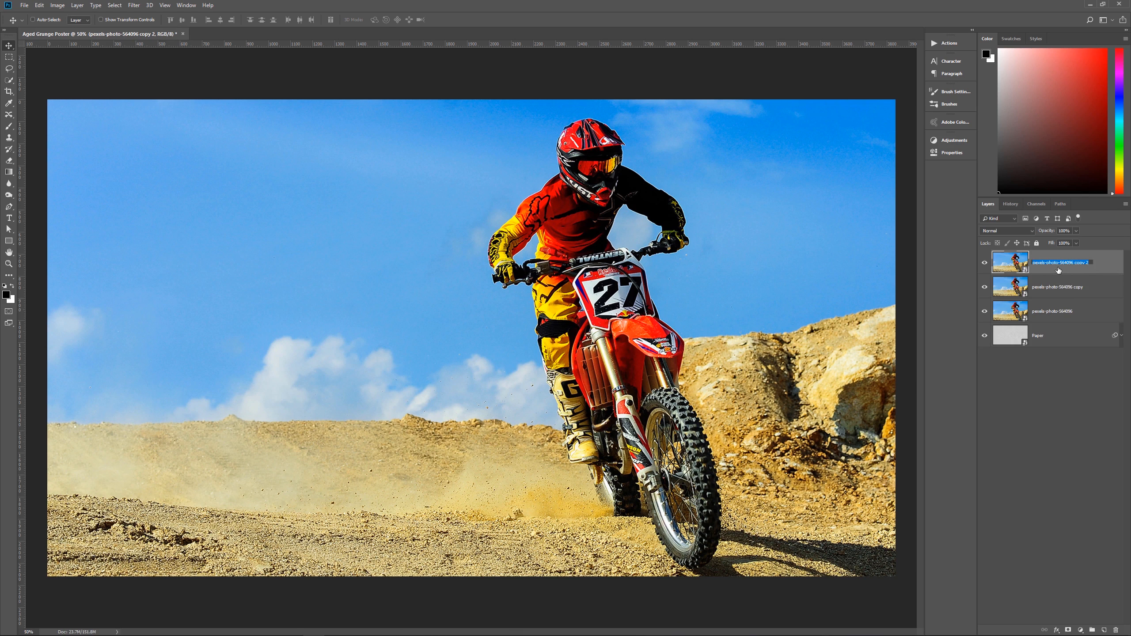
text(Masked)
double_click(1059, 287)
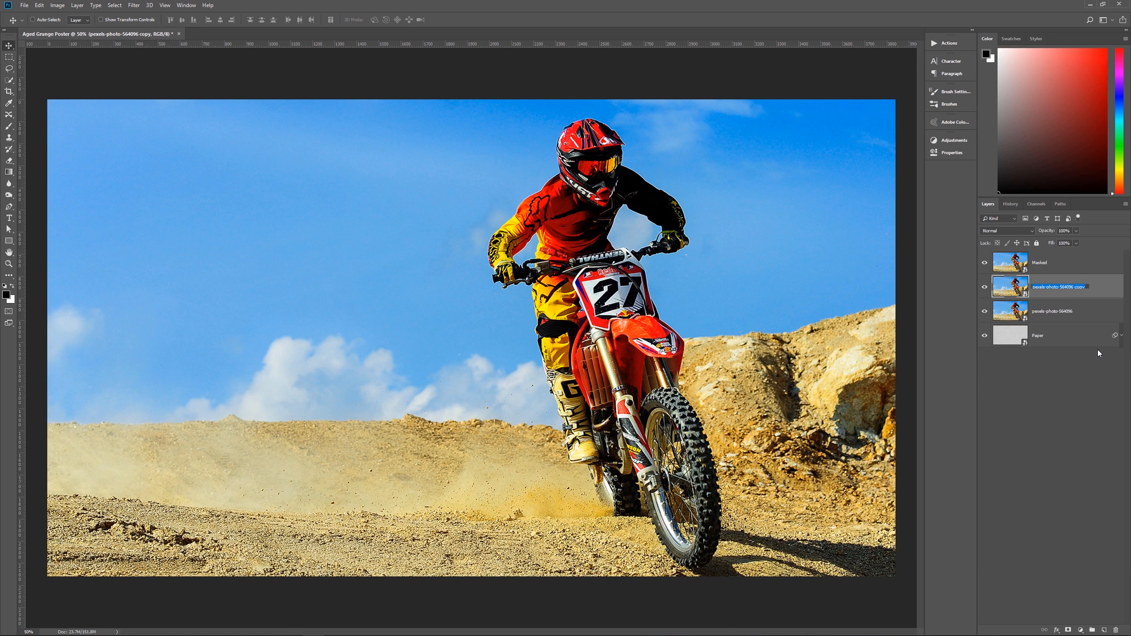
text(Cutout)
key(Tab)
text(S)
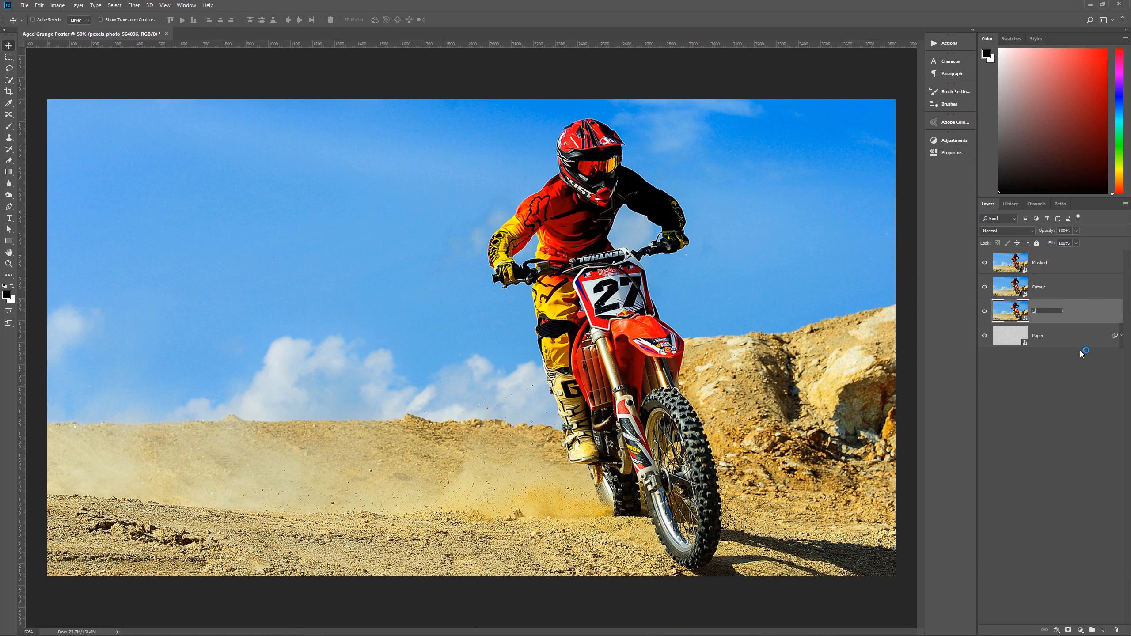
text(patter)
key(Return)
Step: Hide the Masked and Cutout layers, and set the Spatter layer to Hard Light blending at 30% opacity
click(984, 262)
click(984, 287)
click(1015, 231)
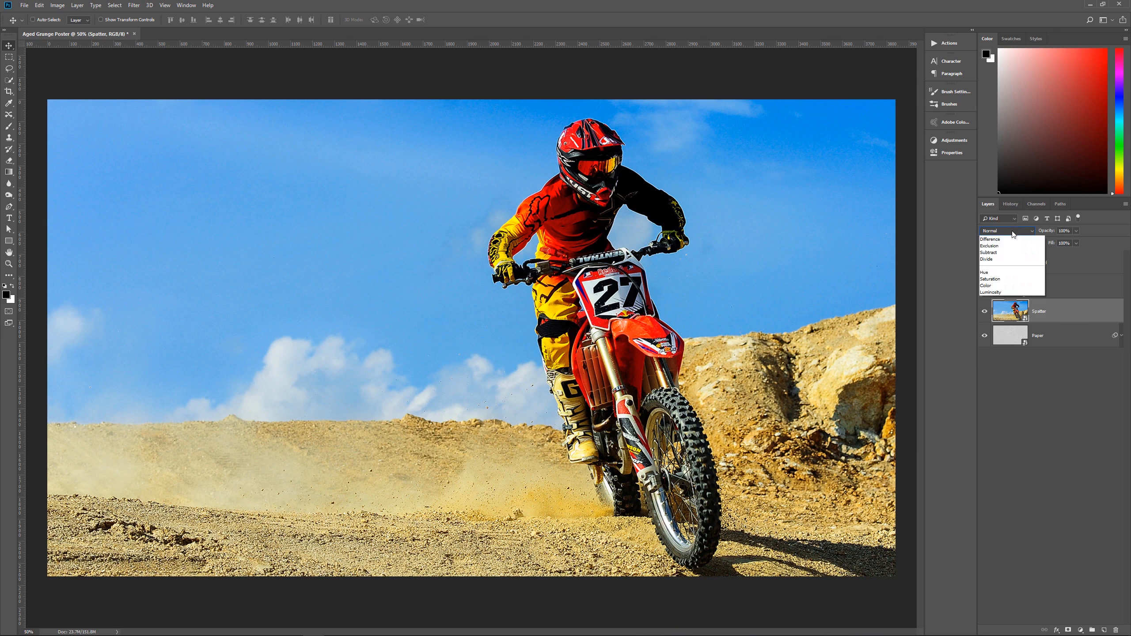
click(1003, 352)
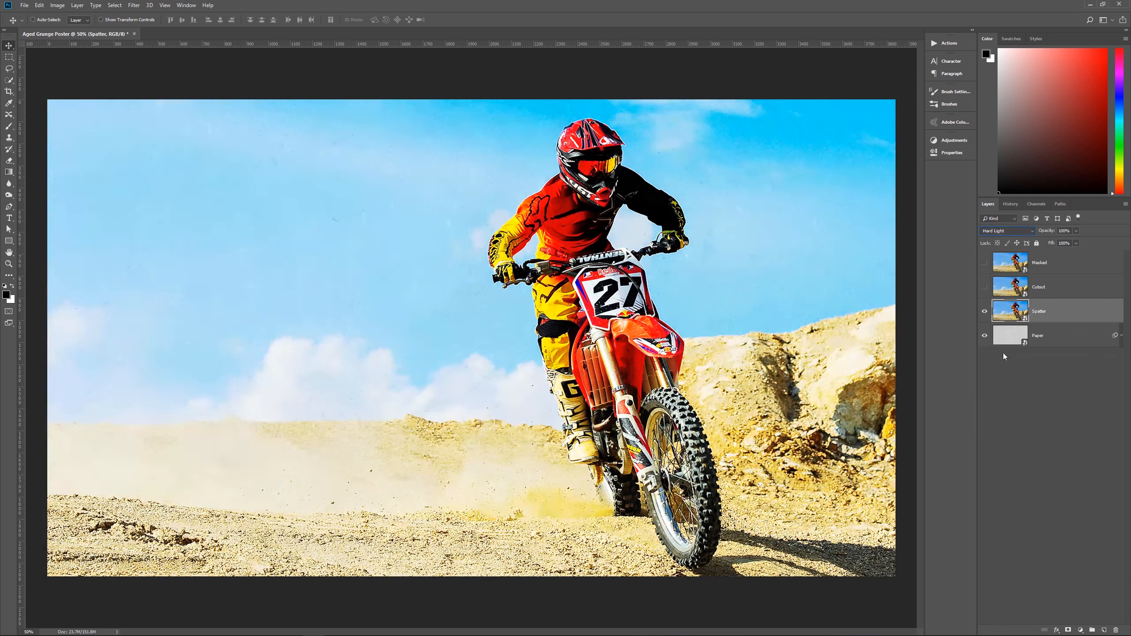
click(1064, 231)
text(30)
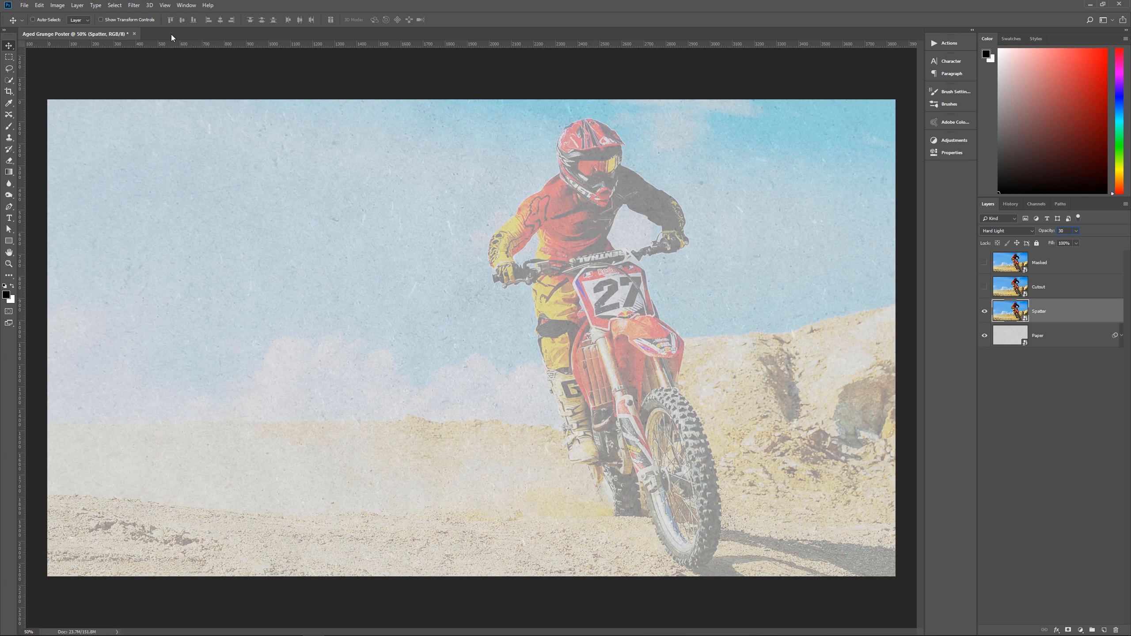
Step: Open the Filter Gallery for the Spatter layer and turn off its Spatter, Grain and Accented Edges effects
click(133, 5)
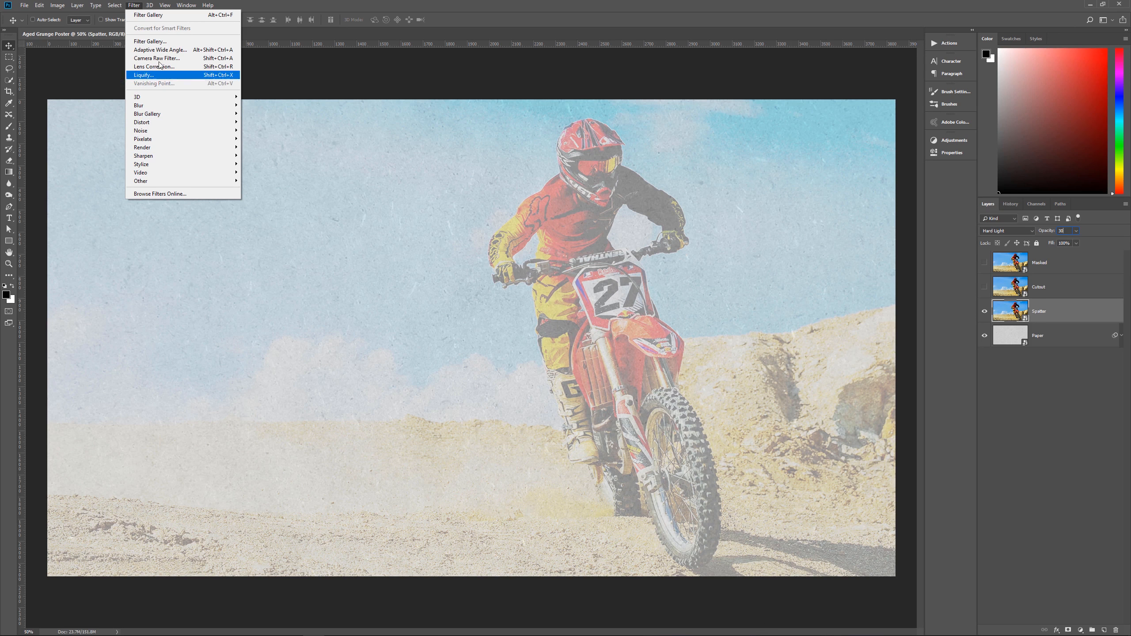
click(151, 41)
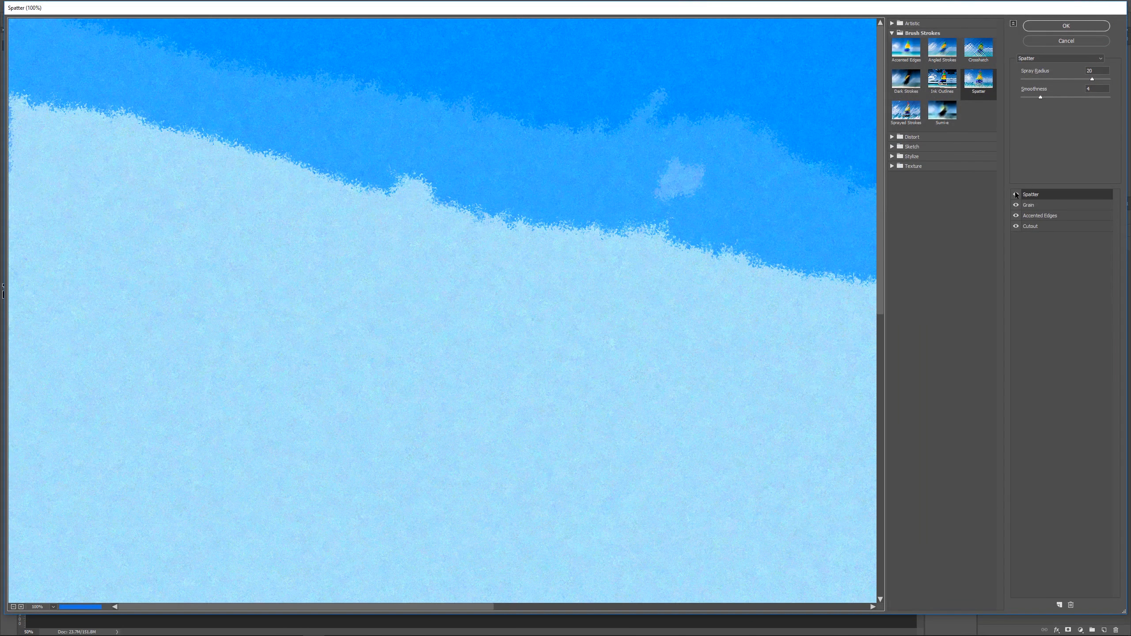
click(1016, 194)
click(1015, 205)
click(1016, 215)
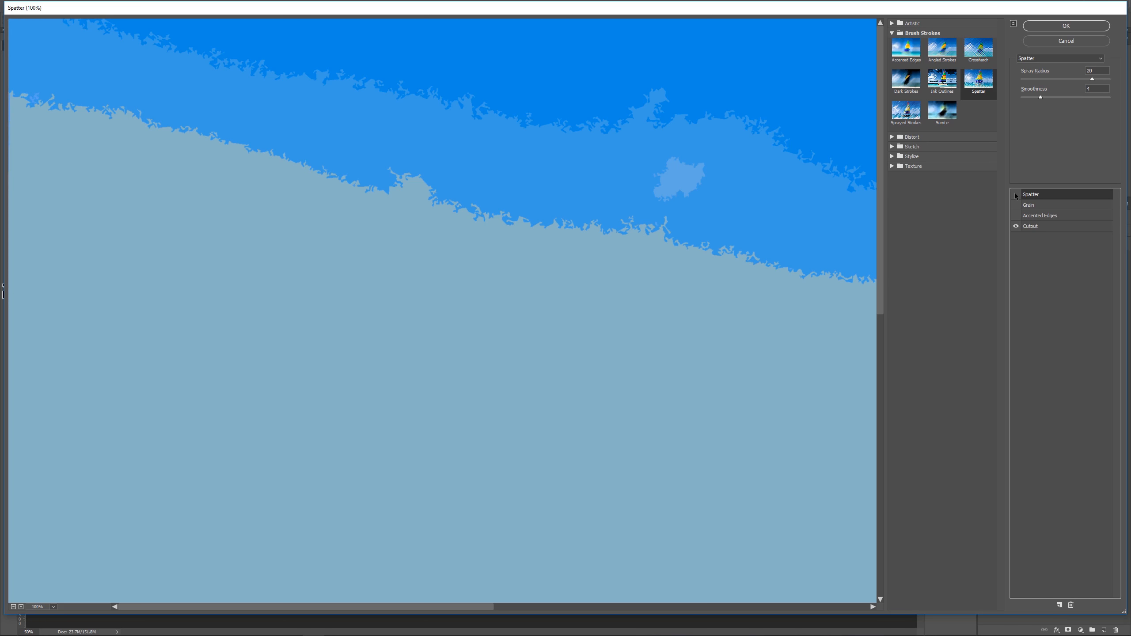
Step: Examine the Cutout effect's settings with the whole image fitted in the preview
click(1028, 226)
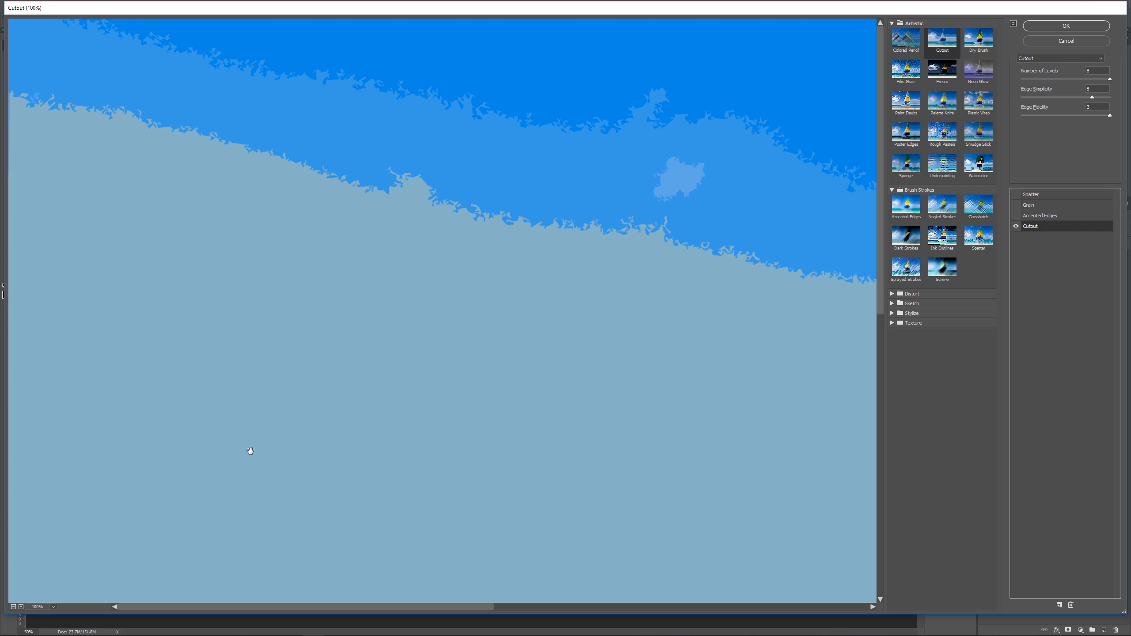
click(13, 607)
key(ctrl+minus)
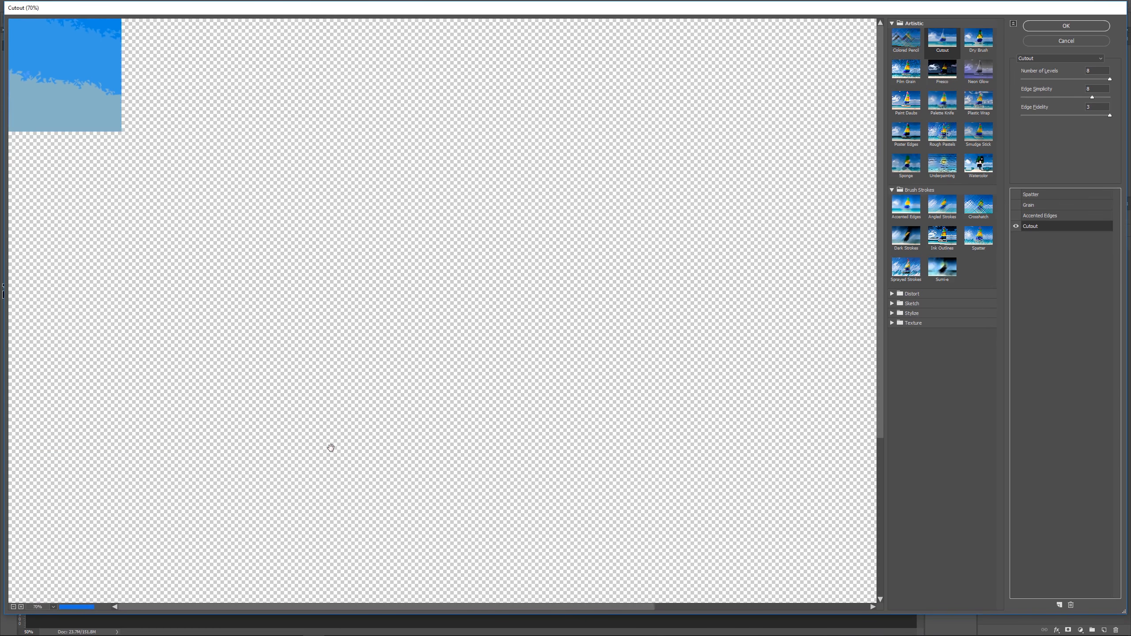
key(ctrl+0)
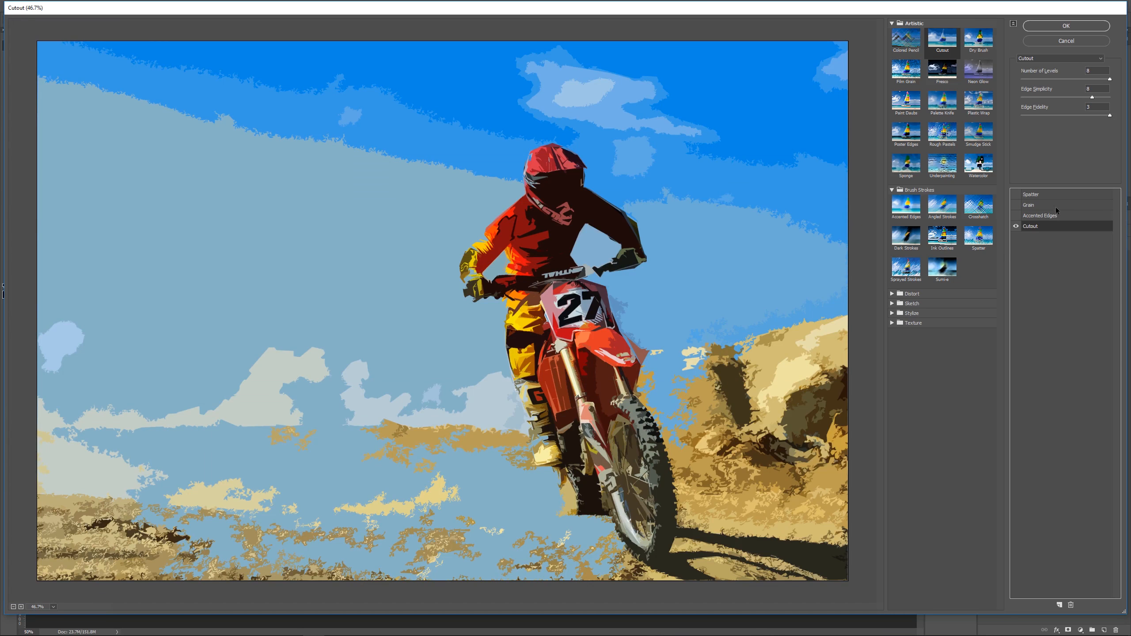
Step: Turn the Accented Edges, Grain and Spatter effects back on for the Spatter layer and apply the Filter Gallery
click(1040, 219)
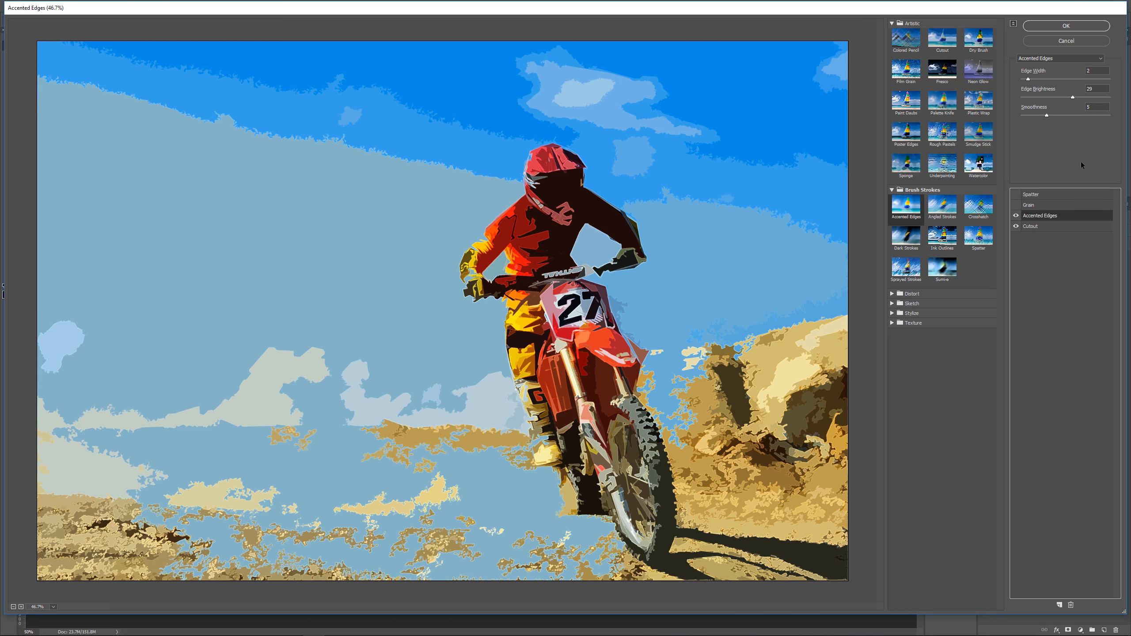
click(1036, 206)
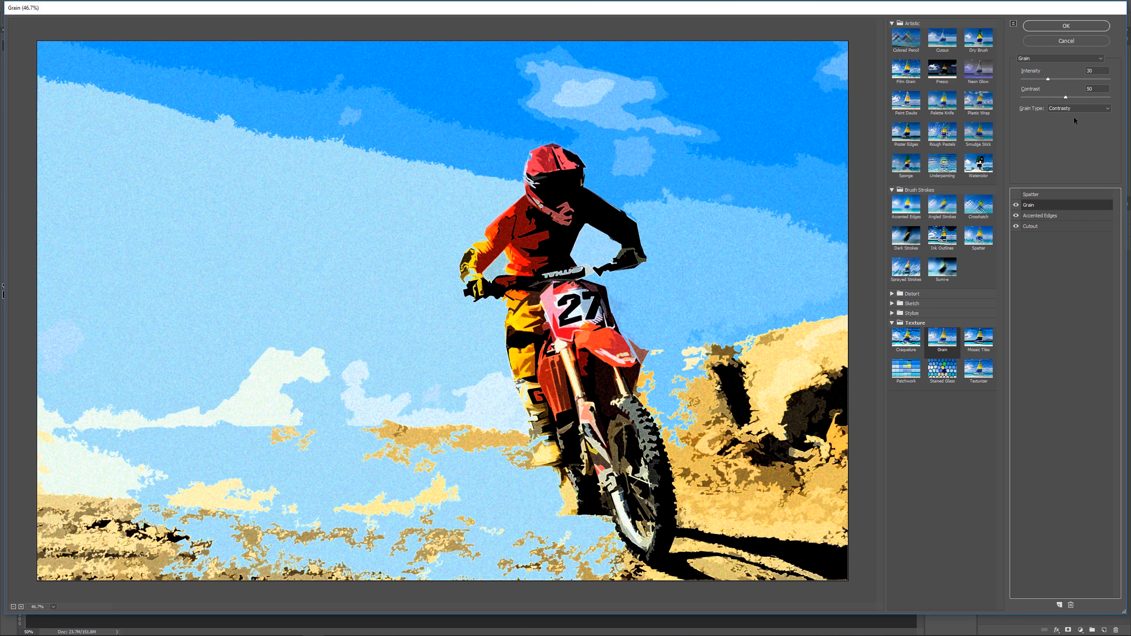
click(1051, 195)
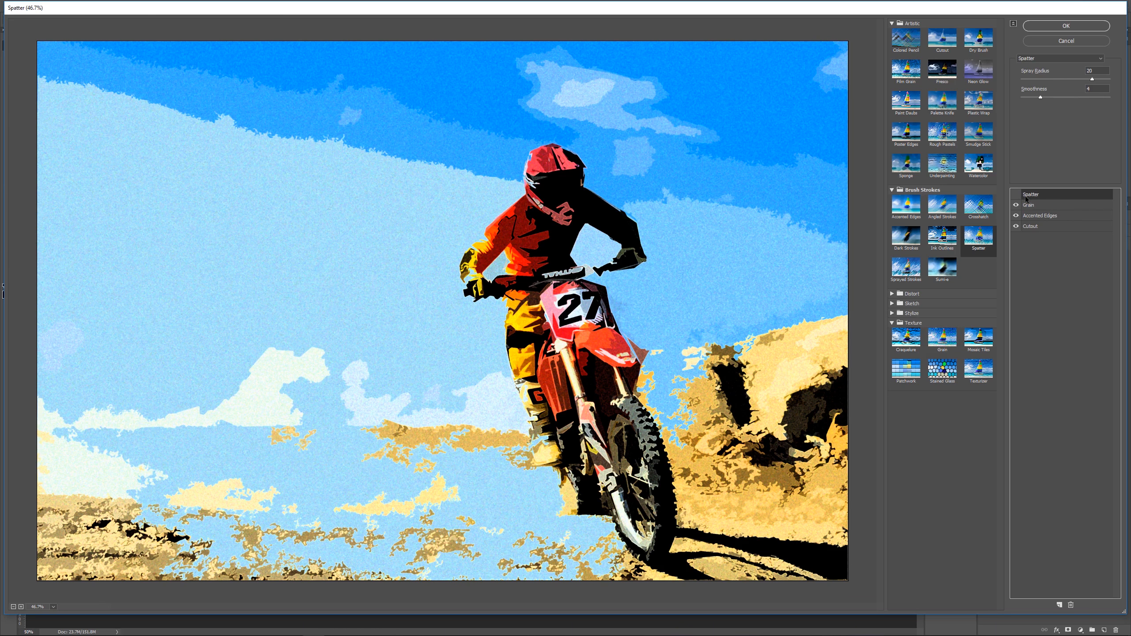
click(1017, 195)
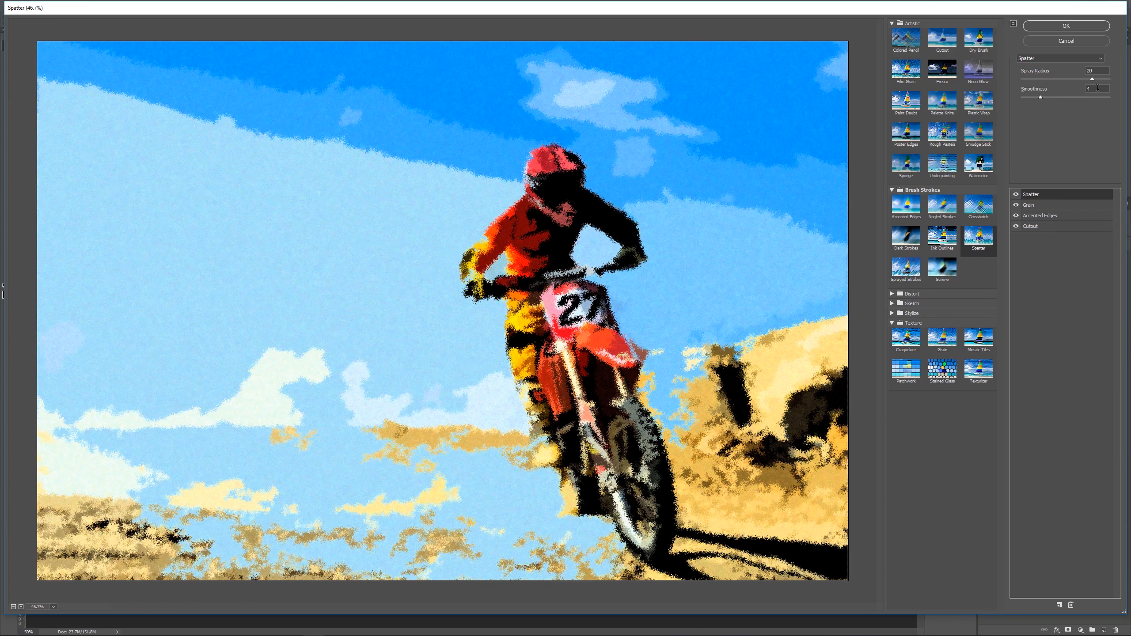
click(1063, 29)
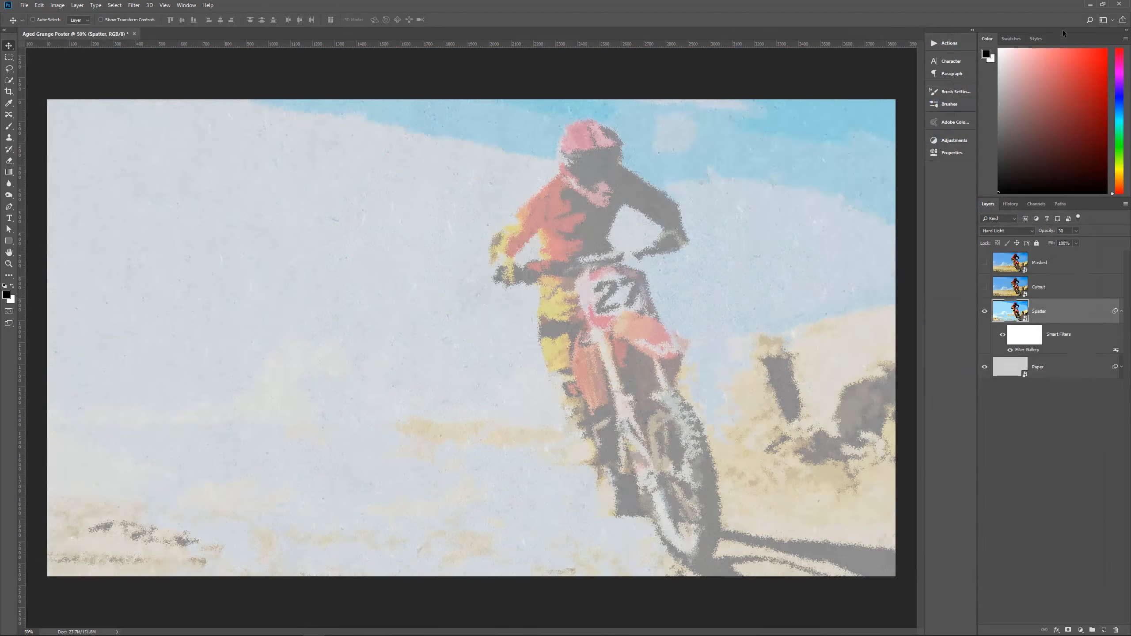
Step: Show the Cutout layer and set it to Vivid Light blending at 30% opacity
click(1027, 287)
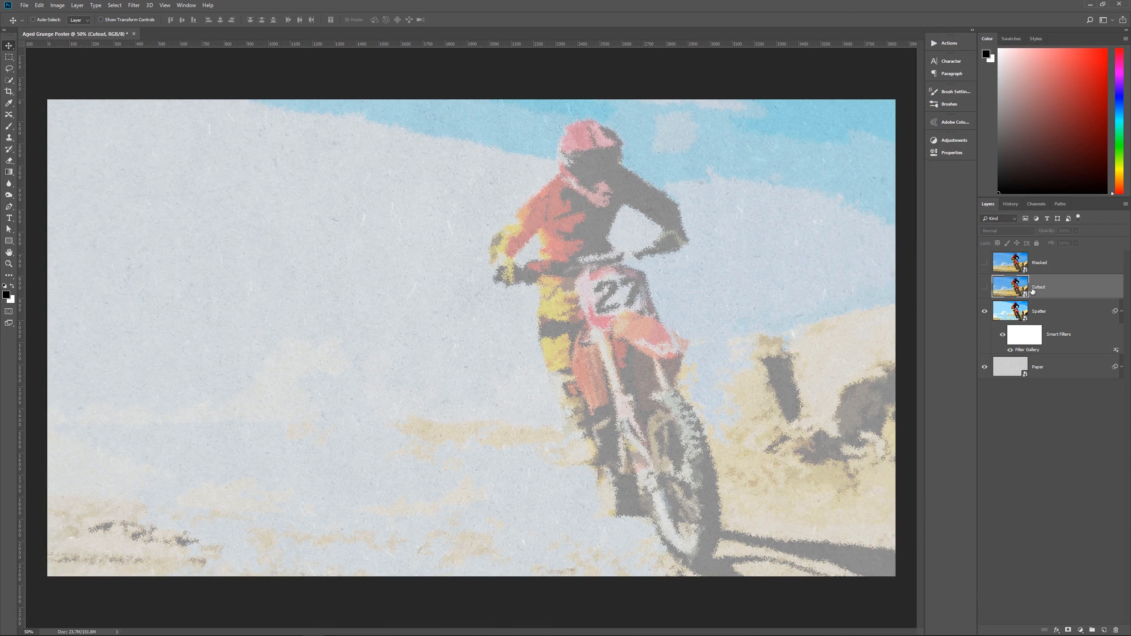
click(984, 287)
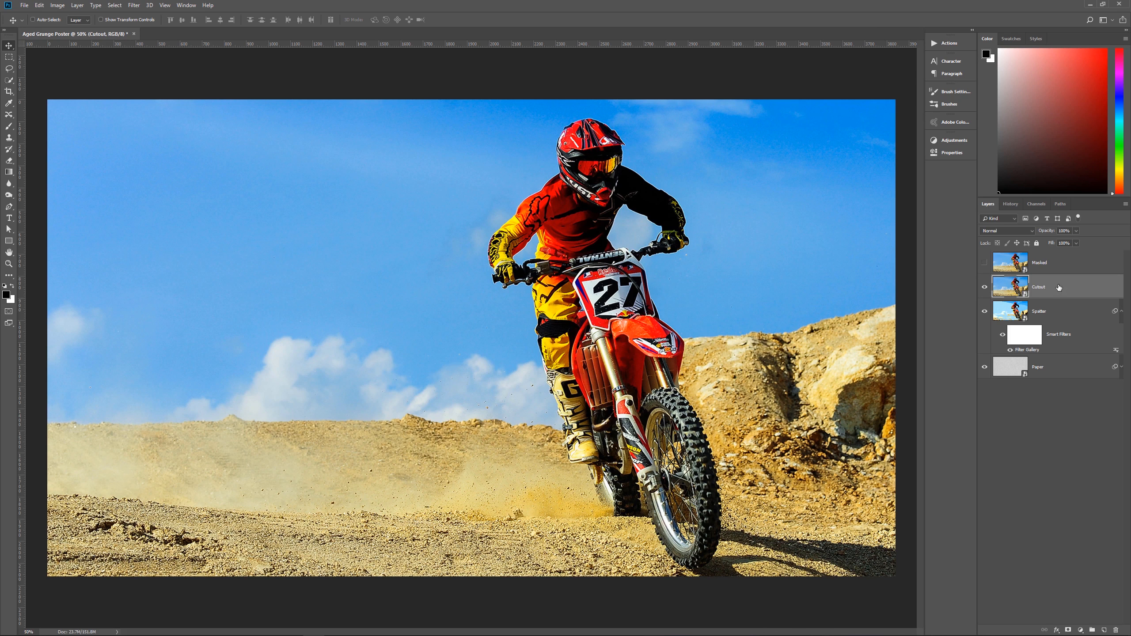
click(1007, 230)
click(999, 361)
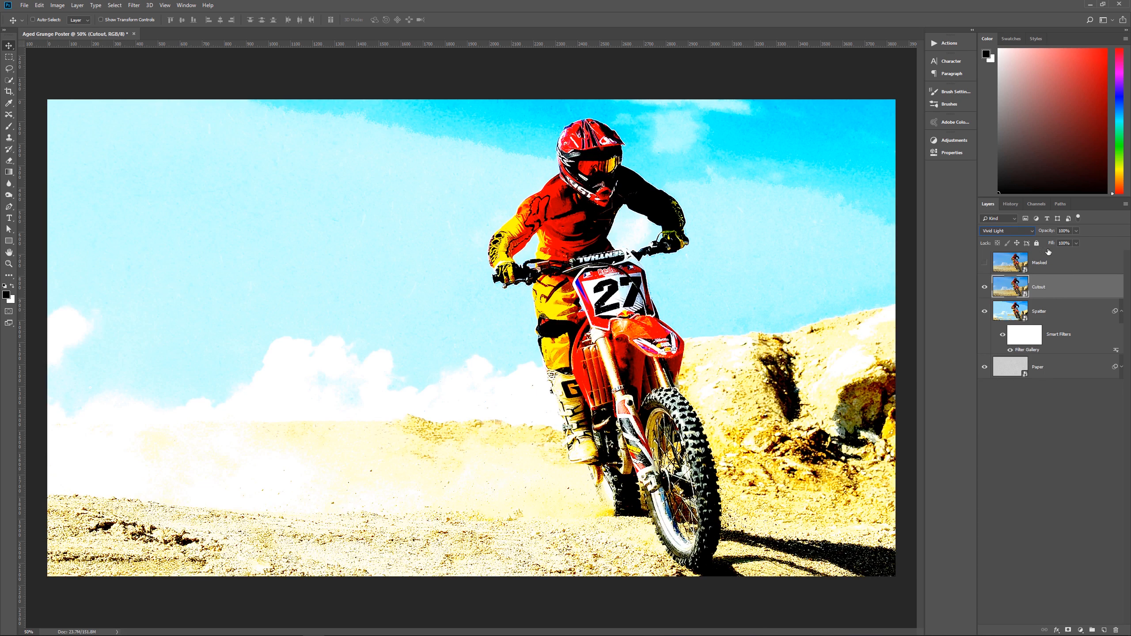
click(1044, 230)
text(30)
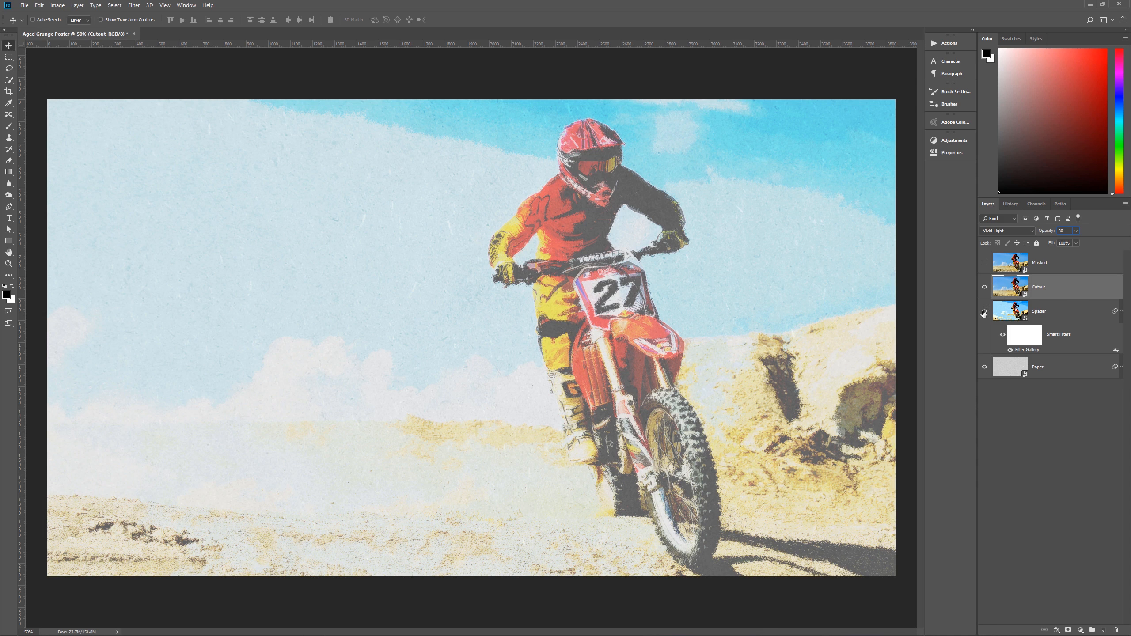
Step: Apply the Filter Gallery to the Cutout layer with Spatter and Grain turned off, keeping Accented Edges and Cutout
click(133, 5)
click(152, 48)
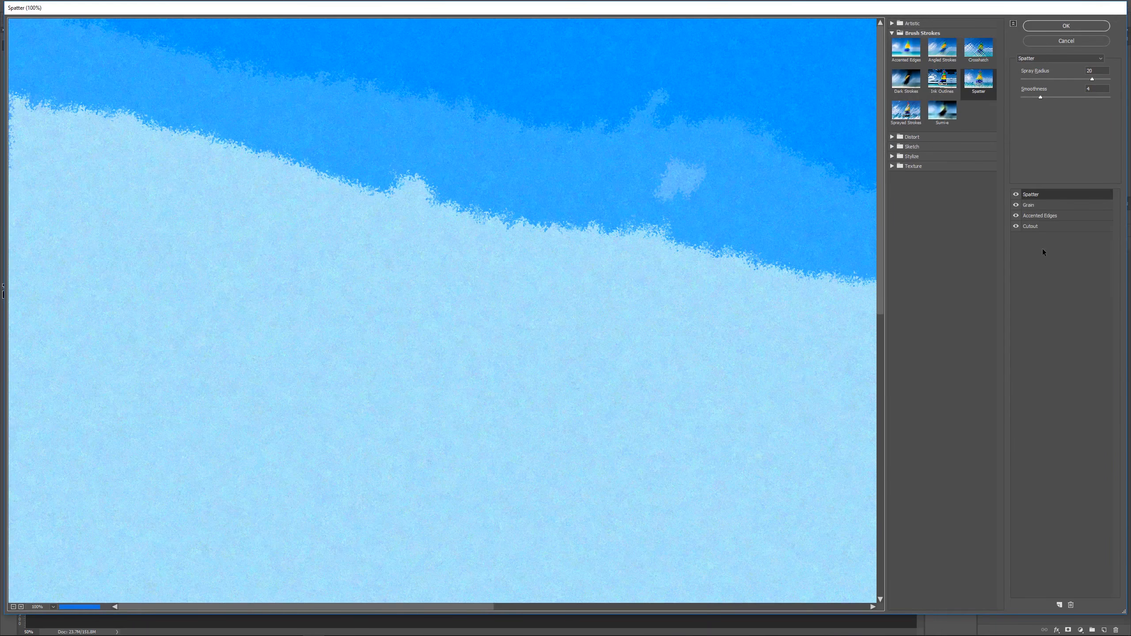
scroll(516, 321, down, 2)
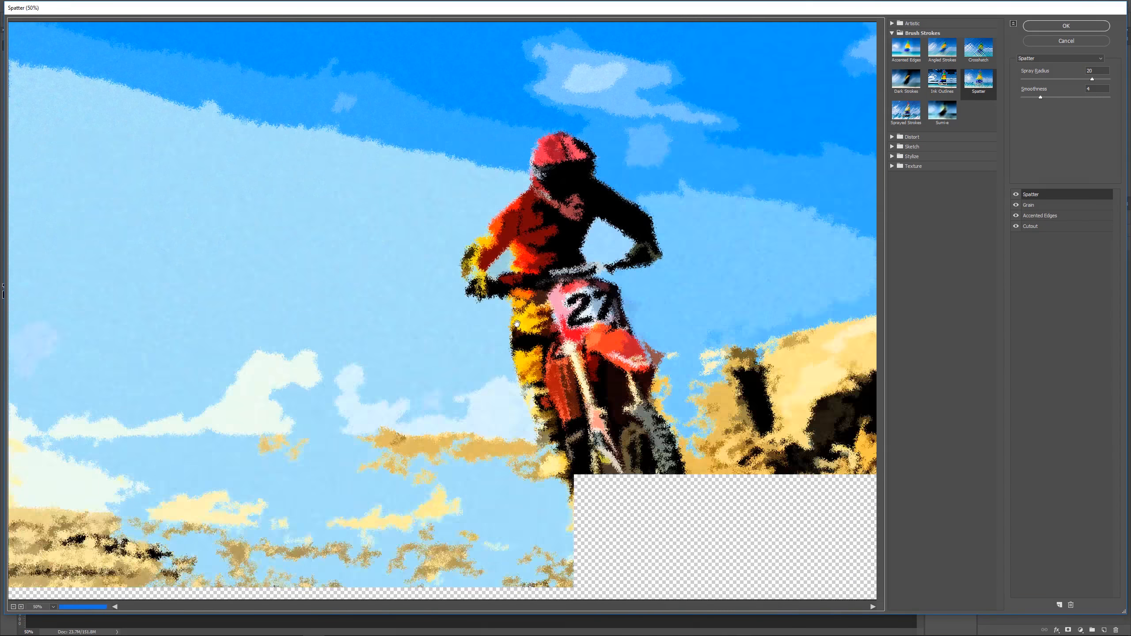
scroll(517, 324, down, 2)
scroll(516, 323, down, 2)
scroll(516, 323, up, 4)
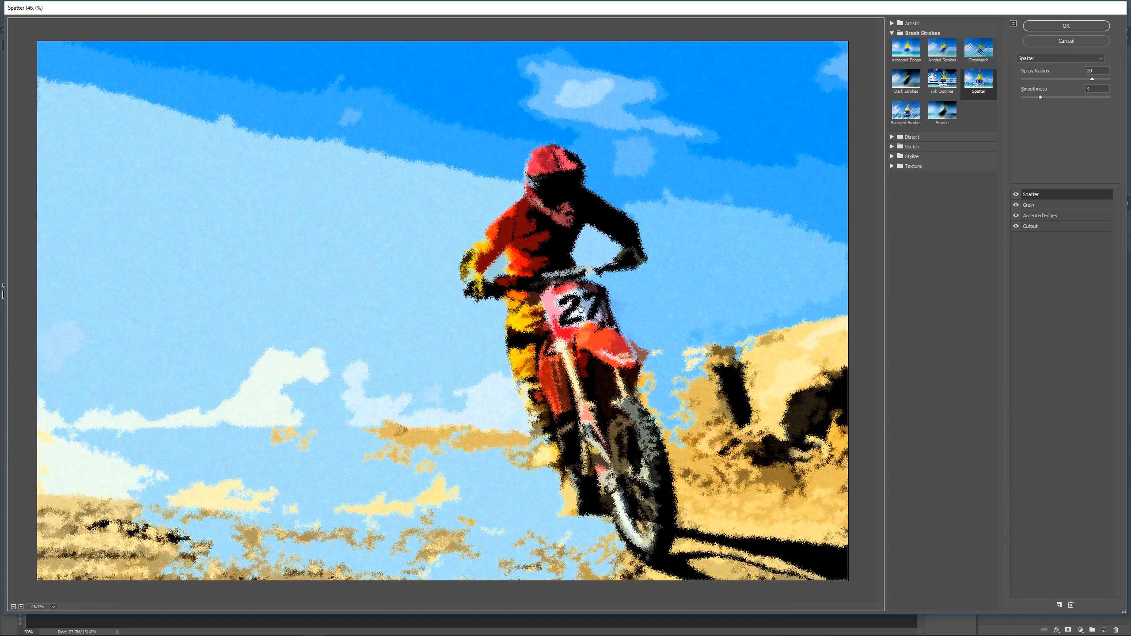
click(1015, 195)
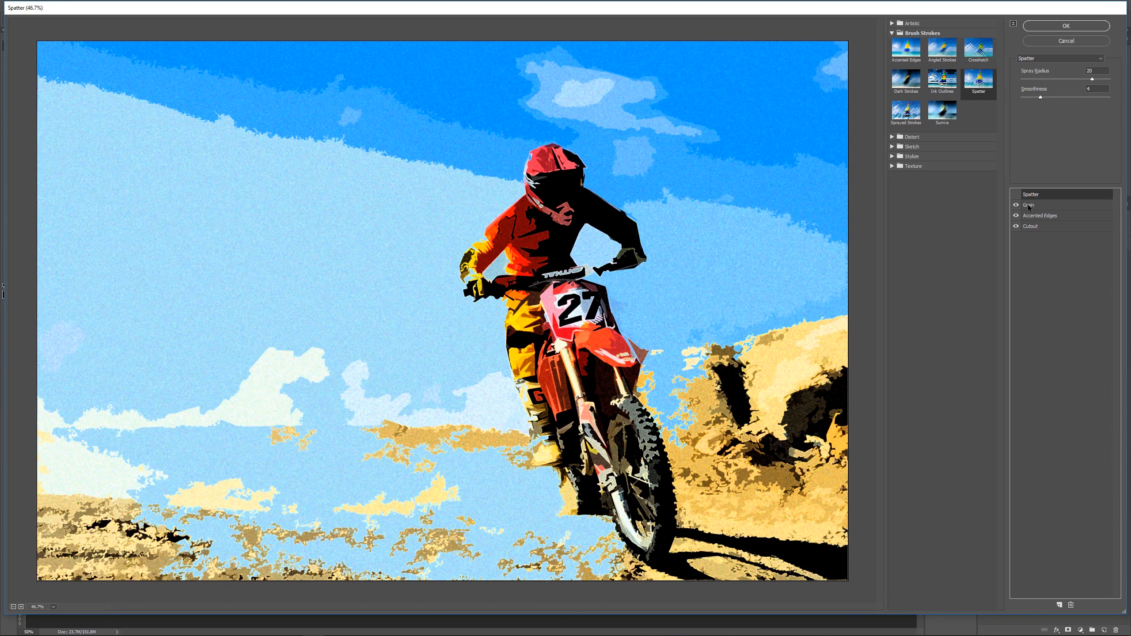
click(1016, 205)
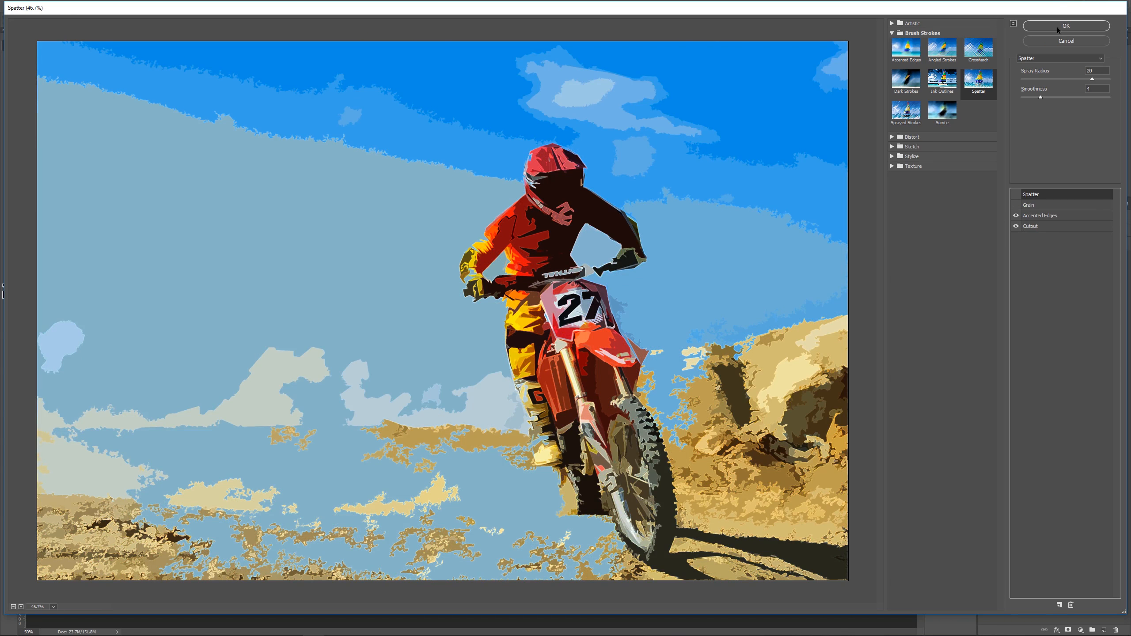
click(1046, 215)
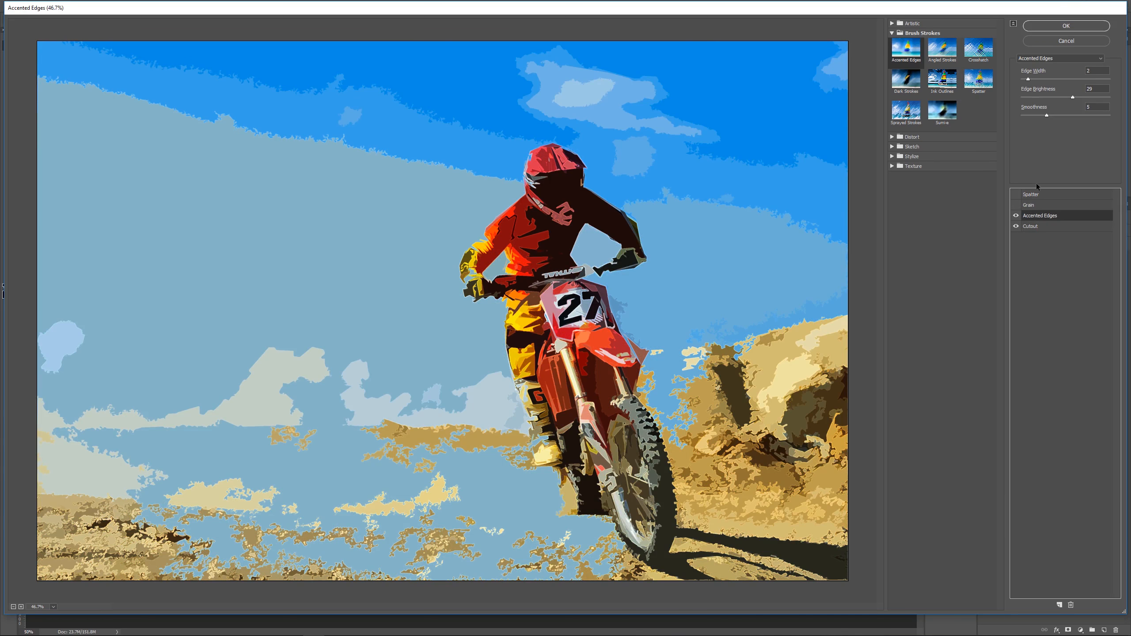
click(1050, 227)
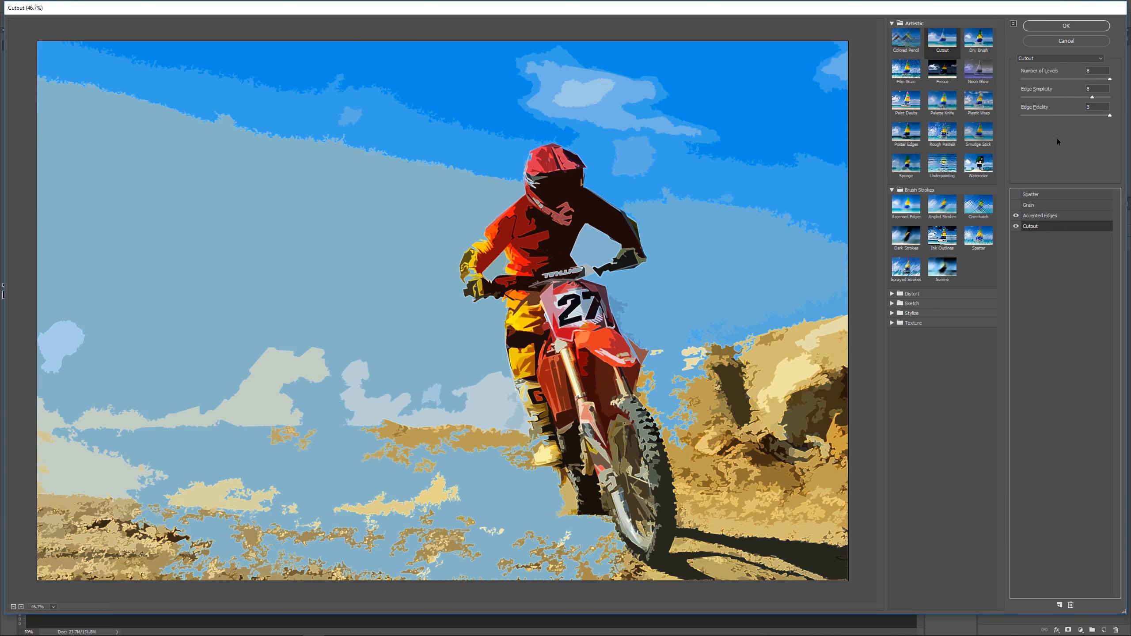
click(1064, 27)
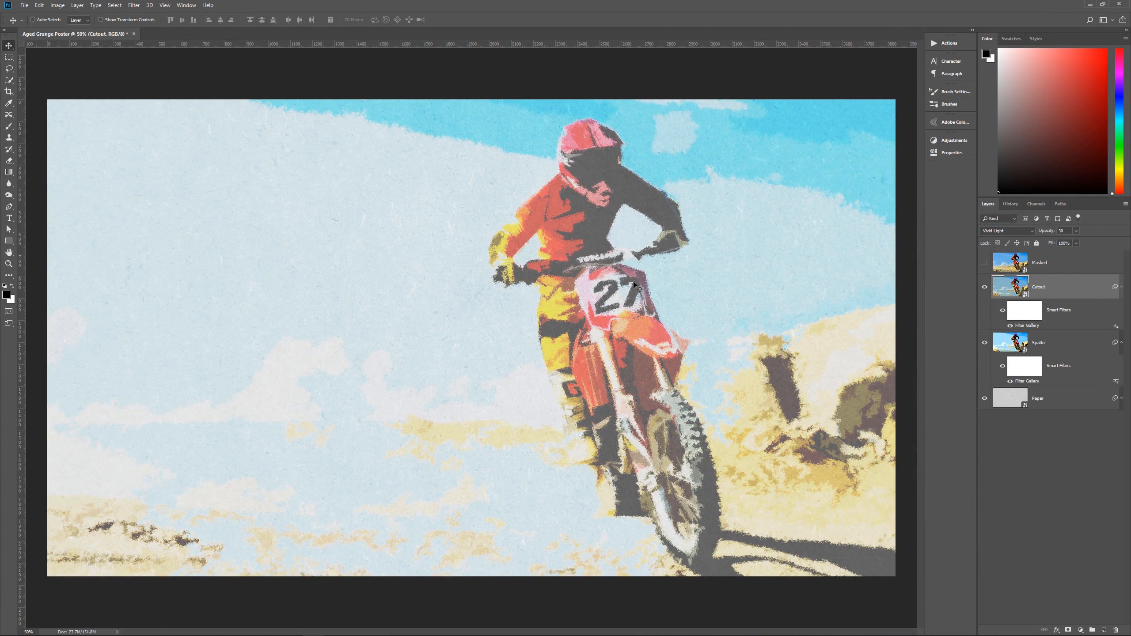
Step: Collapse the smart filter lists of the Cutout and Spatter layers, and show the Masked layer
click(1121, 287)
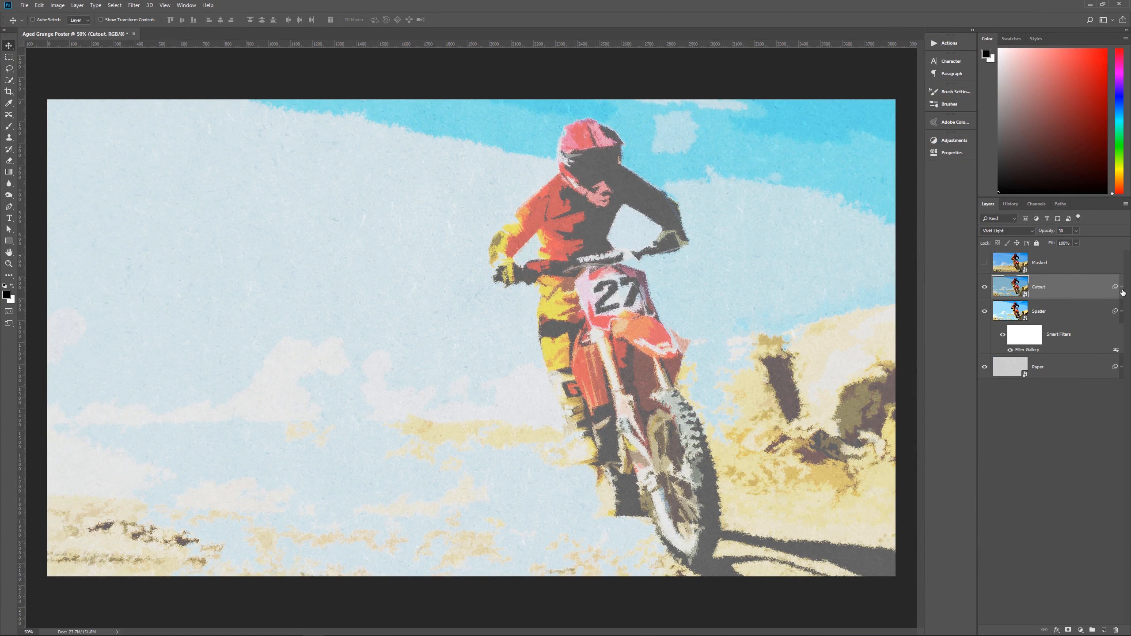
click(1121, 312)
click(1013, 264)
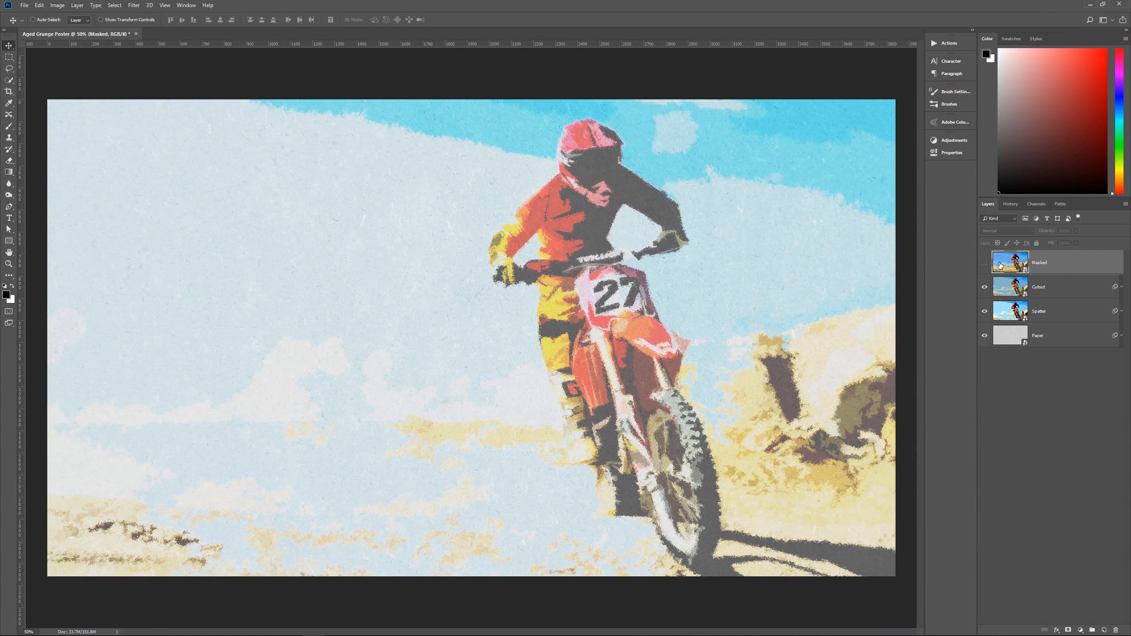
click(984, 263)
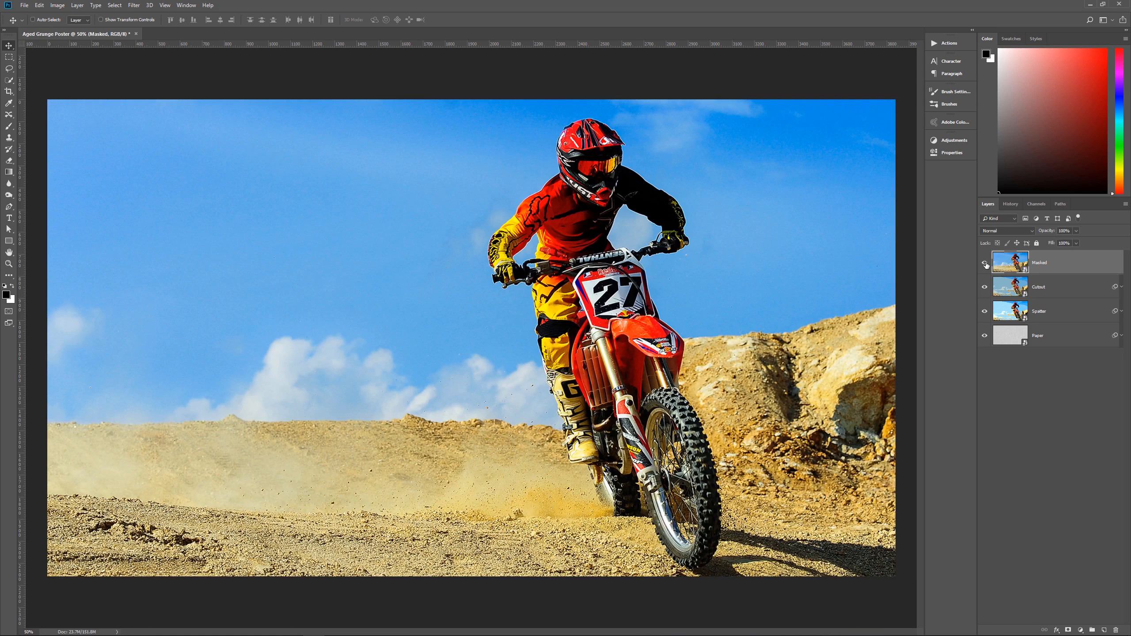
Step: Try Linear Light blending at 30% opacity on the Masked layer
click(1020, 231)
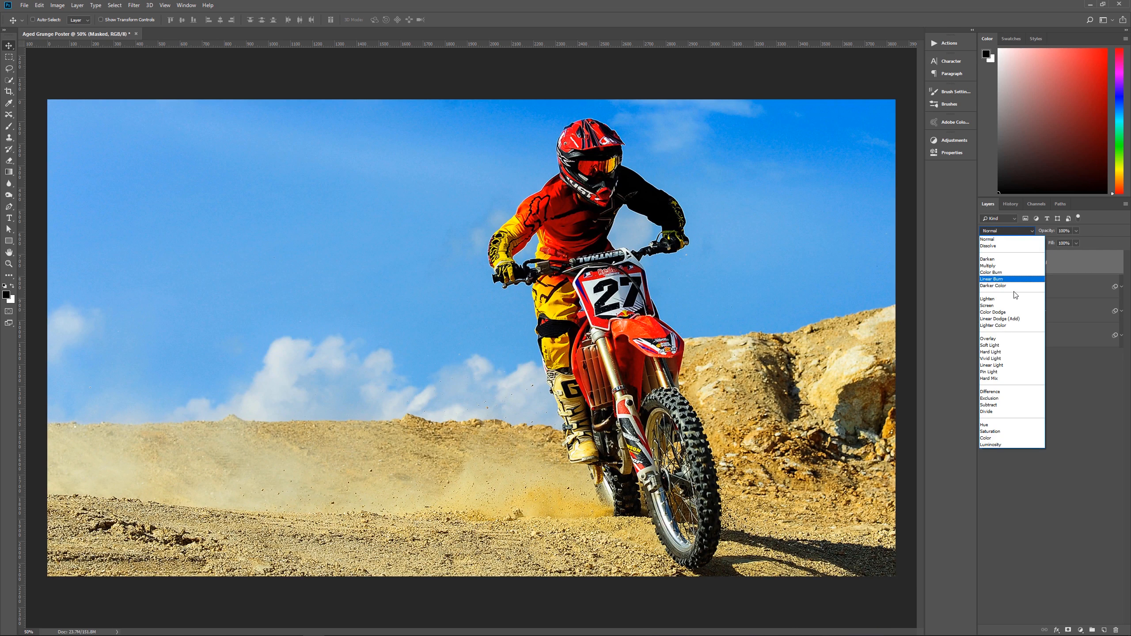
click(1000, 365)
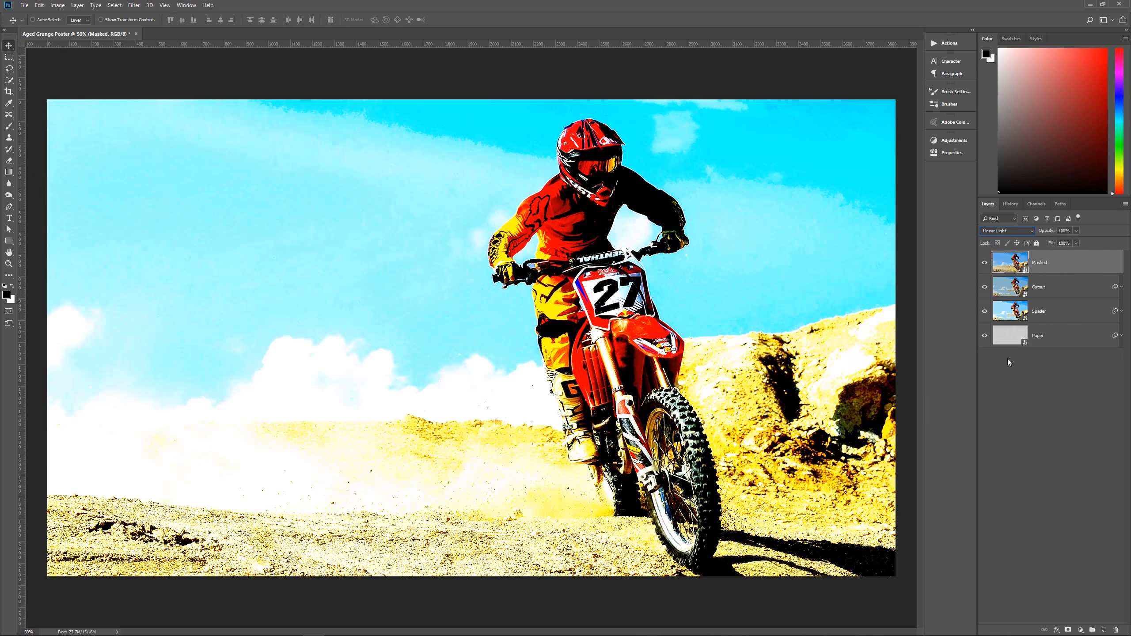
key(Tab)
text(30)
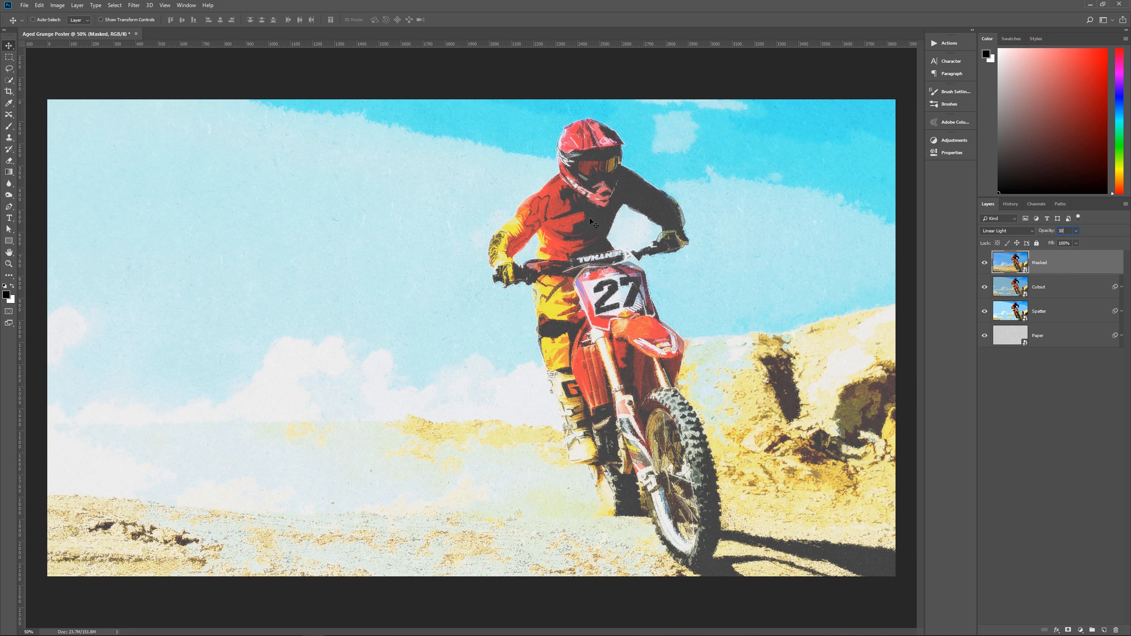
Step: Return the Masked layer to Normal blending at 100% opacity
click(1018, 233)
click(1011, 248)
click(1009, 231)
click(1010, 239)
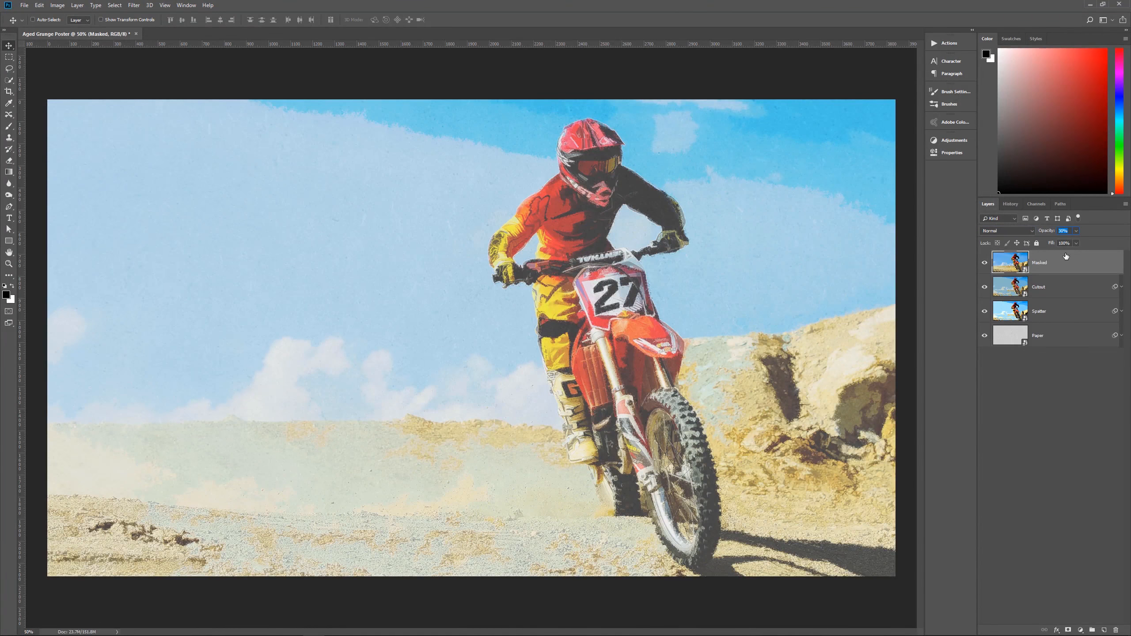
text(100)
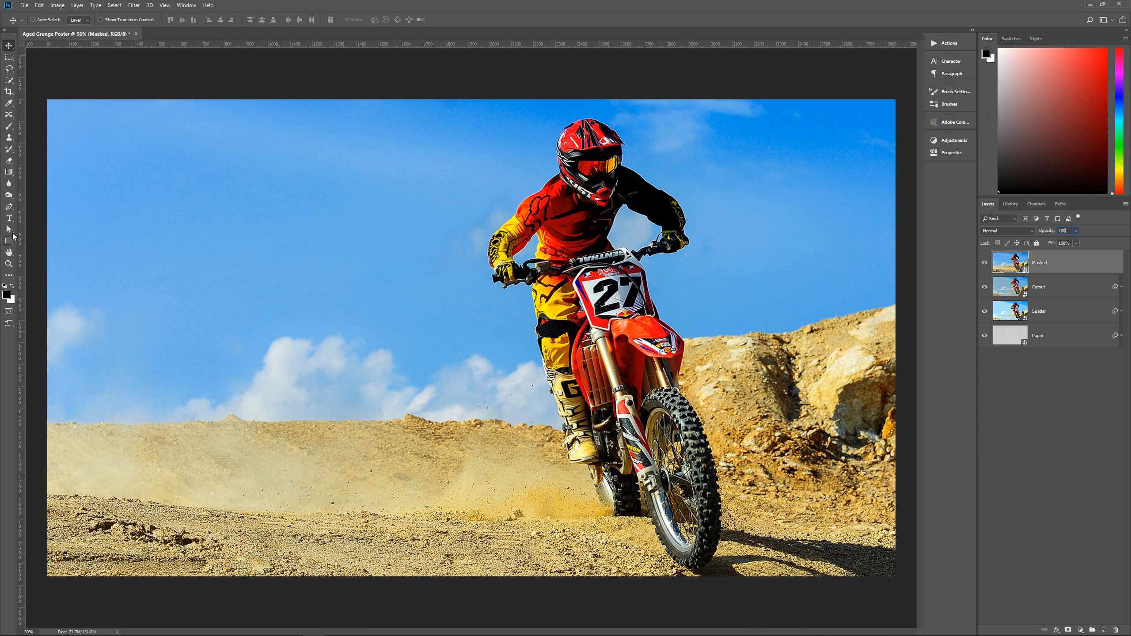
Step: Select the rider and the motorcycle on the Masked layer with the Quick Selection tool
click(7, 210)
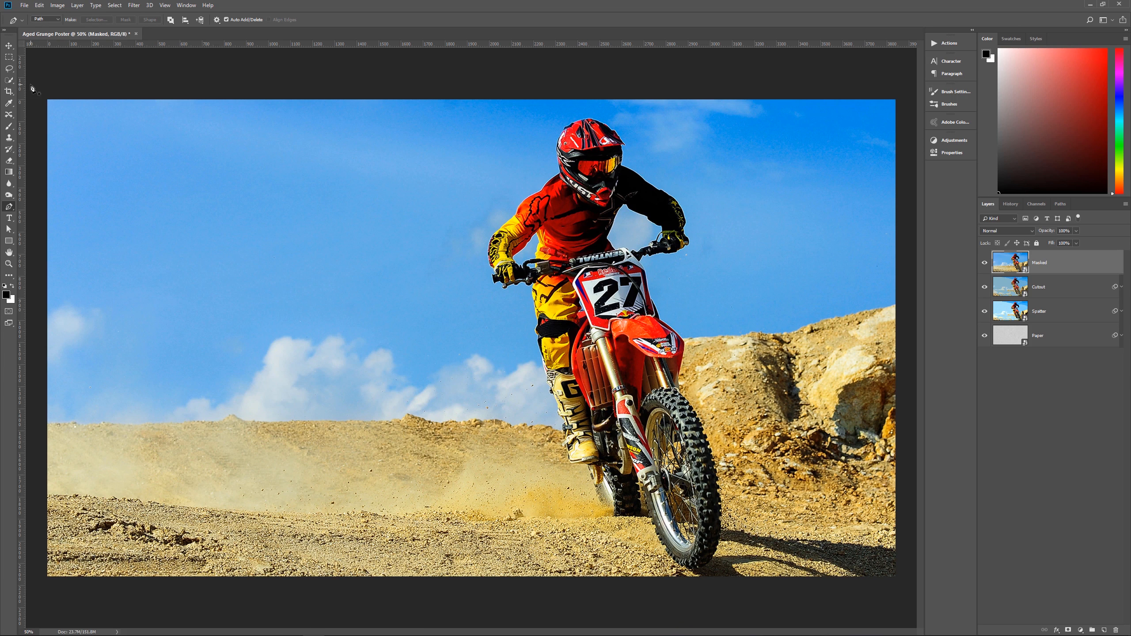
click(8, 81)
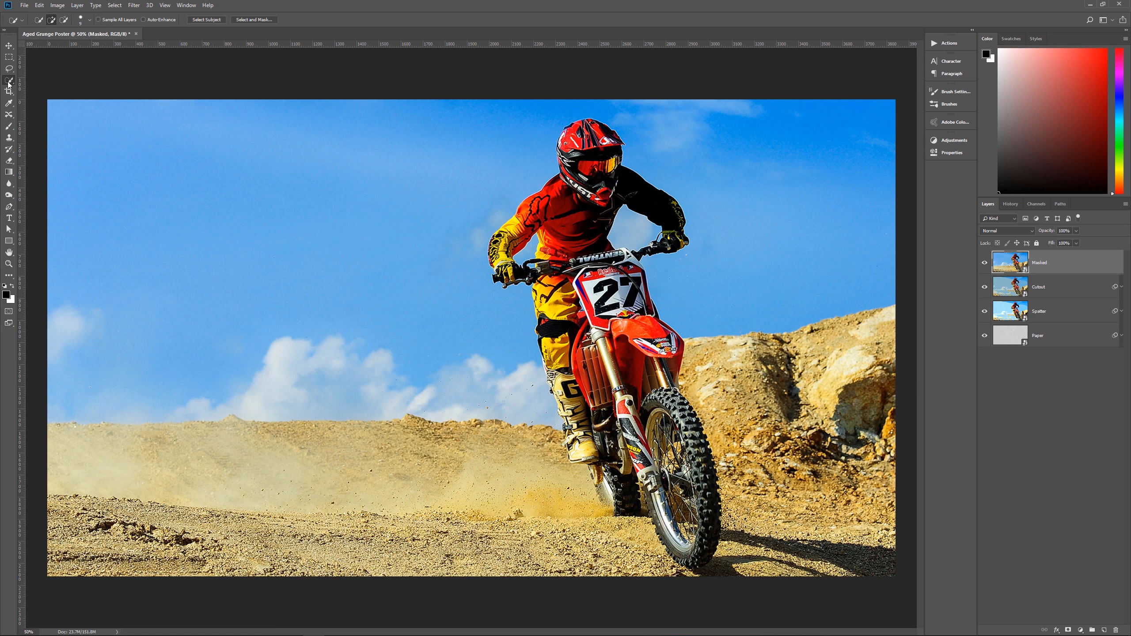
right_click(9, 83)
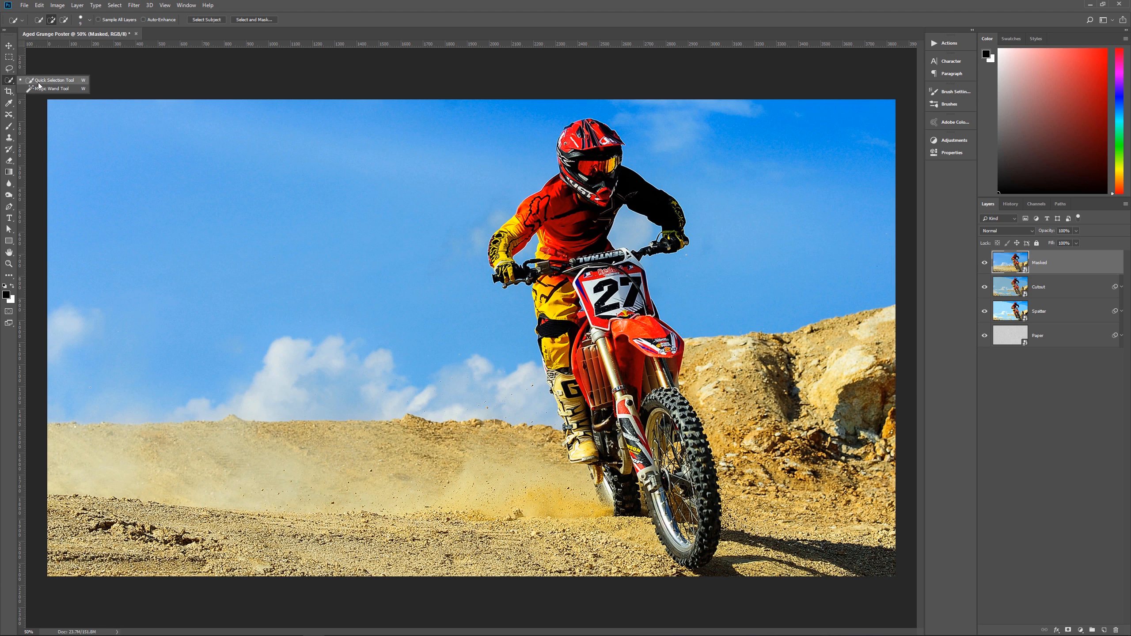
click(6, 84)
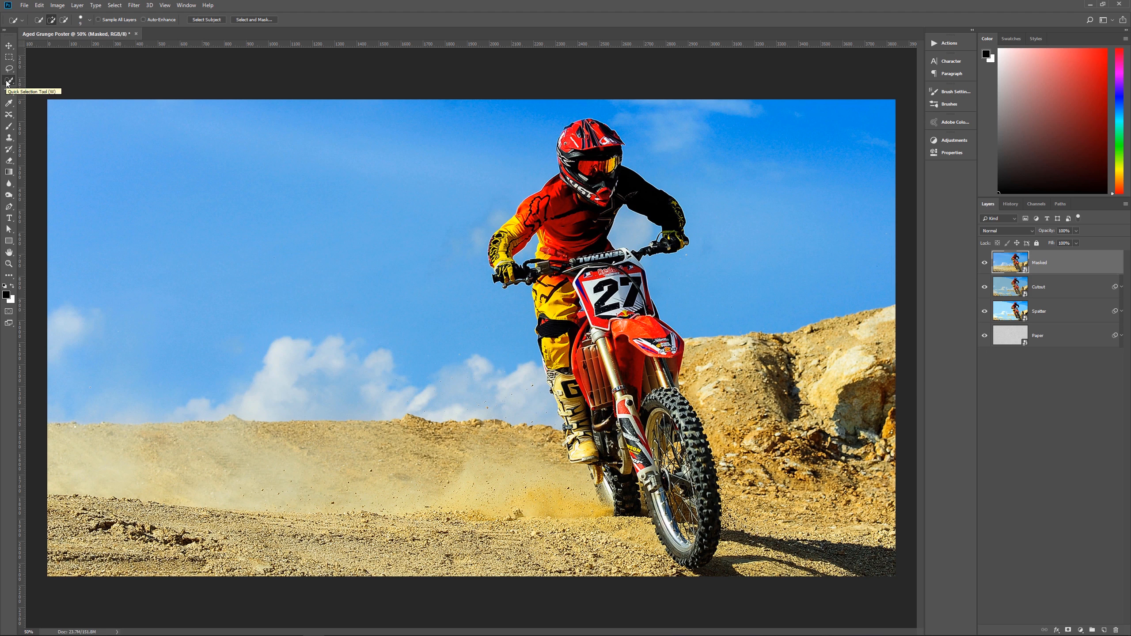
right_click(9, 83)
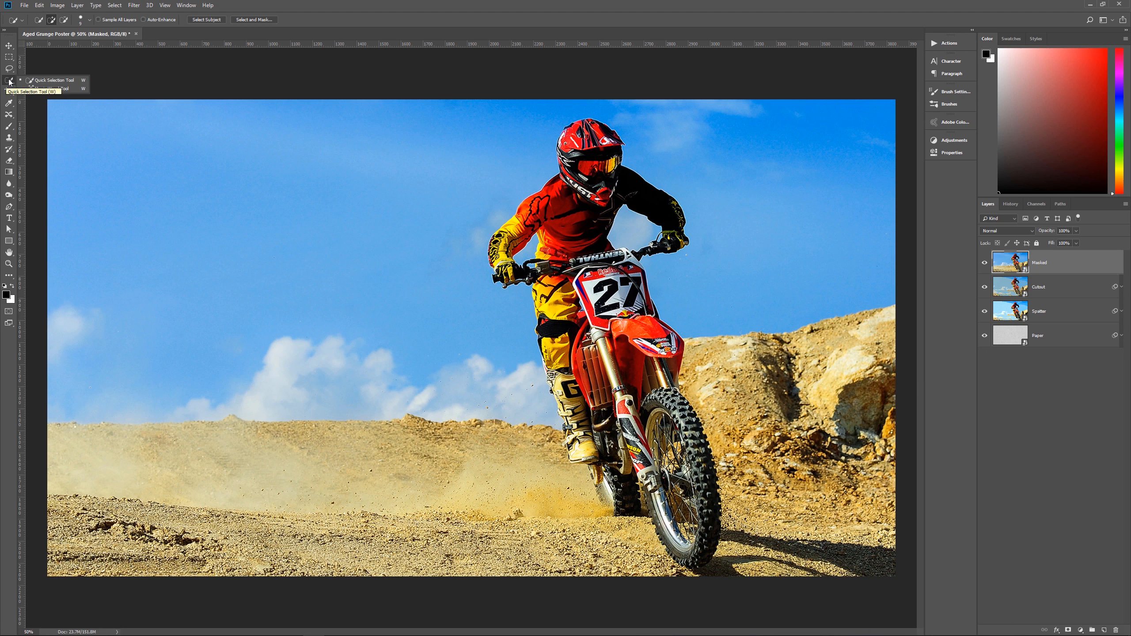
click(31, 82)
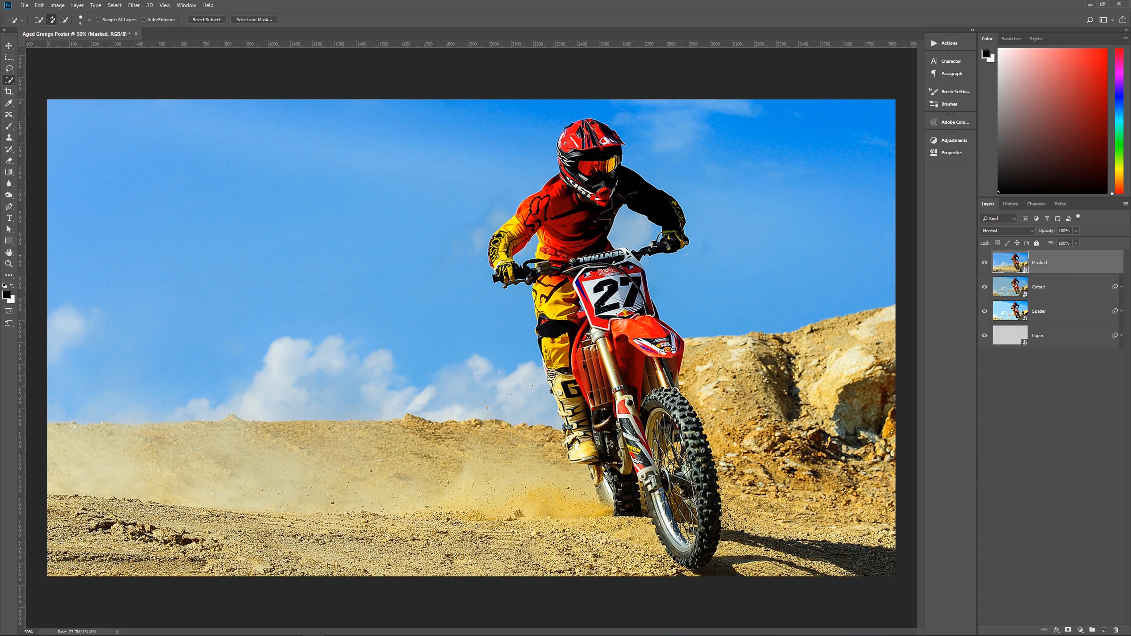
mouse_move(595, 129)
mouse_down()
mouse_move(569, 162)
mouse_move(583, 167)
mouse_move(606, 135)
mouse_move(597, 180)
mouse_move(626, 183)
mouse_up()
mouse_move(683, 241)
mouse_down()
mouse_move(610, 260)
mouse_move(600, 217)
mouse_move(516, 231)
mouse_move(507, 268)
mouse_move(591, 271)
mouse_move(608, 297)
mouse_move(637, 303)
mouse_move(580, 315)
mouse_move(556, 335)
mouse_move(574, 406)
mouse_up()
mouse_move(550, 364)
mouse_down()
mouse_move(571, 434)
mouse_move(599, 469)
mouse_move(625, 403)
mouse_move(647, 478)
mouse_up()
mouse_move(674, 538)
mouse_down()
mouse_move(687, 547)
mouse_move(697, 481)
mouse_move(658, 400)
mouse_move(659, 359)
mouse_move(677, 349)
mouse_up()
Step: Subtract the ground around the front wheel from the selection and add a layer mask to the Masked layer
key(alt)
drag(743, 560, 770, 561)
key(alt)
drag(692, 577, 716, 560)
key(alt)
key(alt)
key(alt)
click(1069, 630)
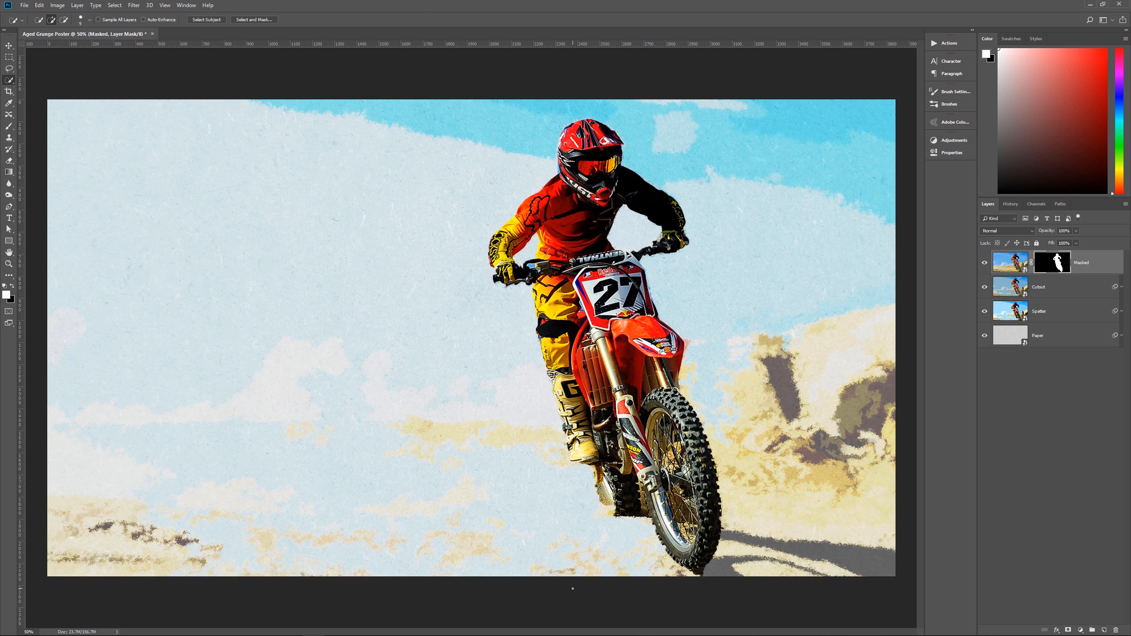
Step: Set the Masked layer's image to Linear Light blending
key(v)
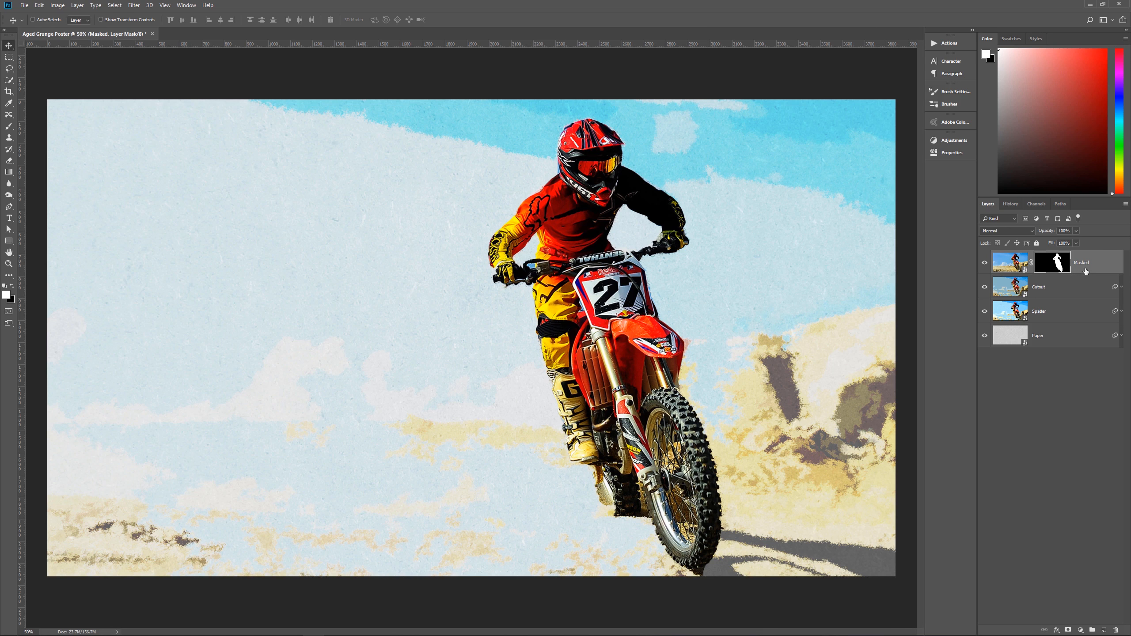
click(1083, 269)
click(1014, 233)
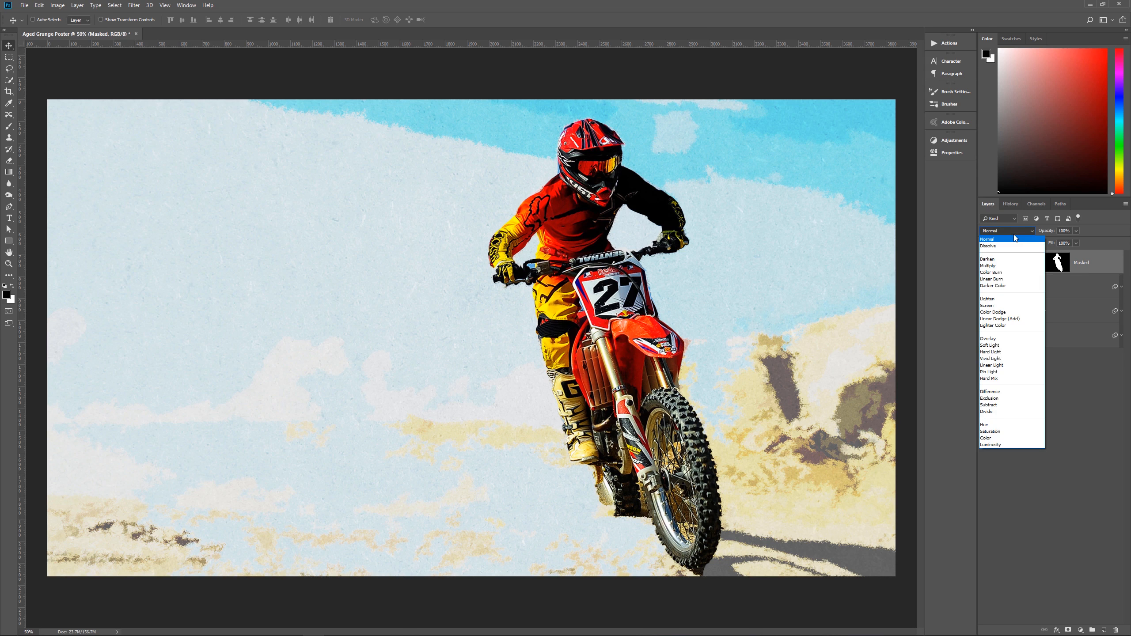
click(997, 365)
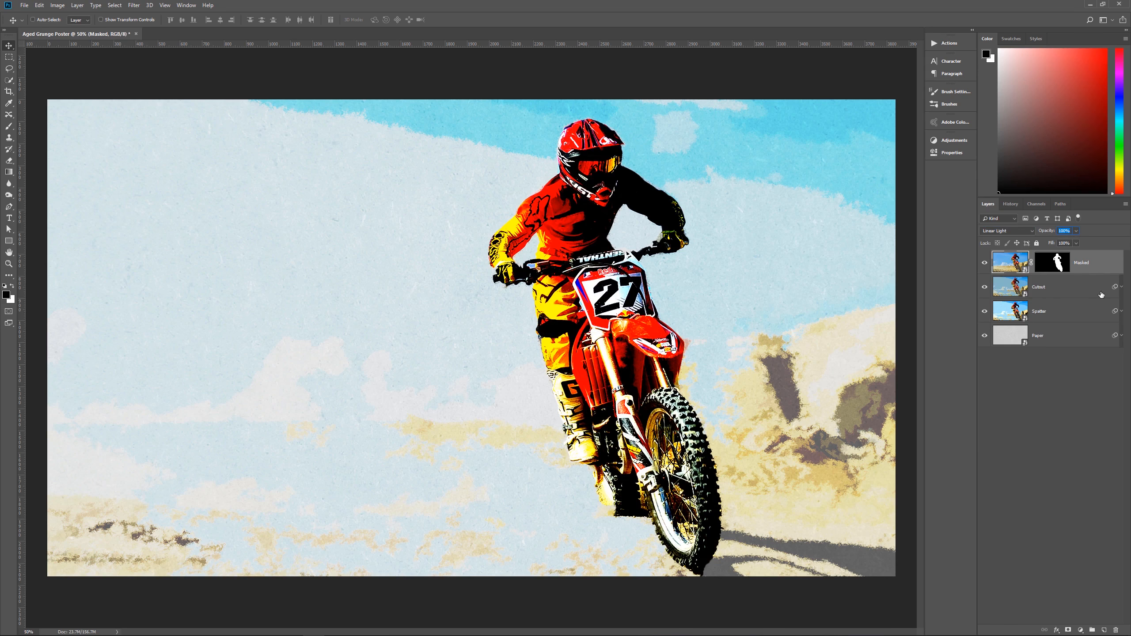
Step: Set the Masked layer to 30% opacity and apply the Filter Gallery with Grain enabled alongside Accented Edges and Cutout
text(30)
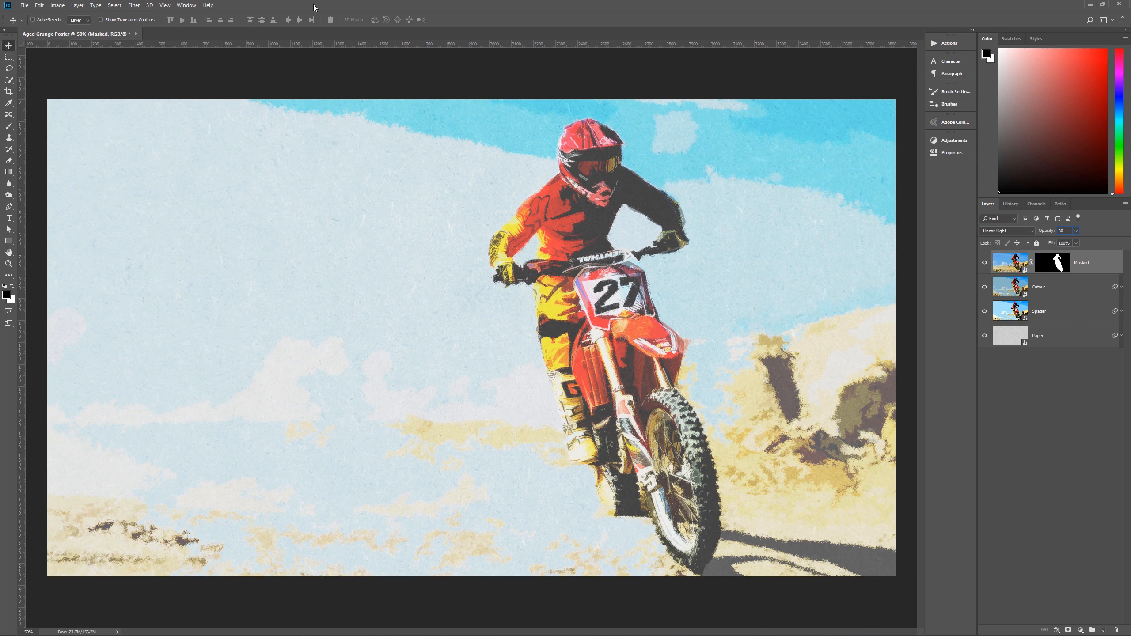
click(133, 5)
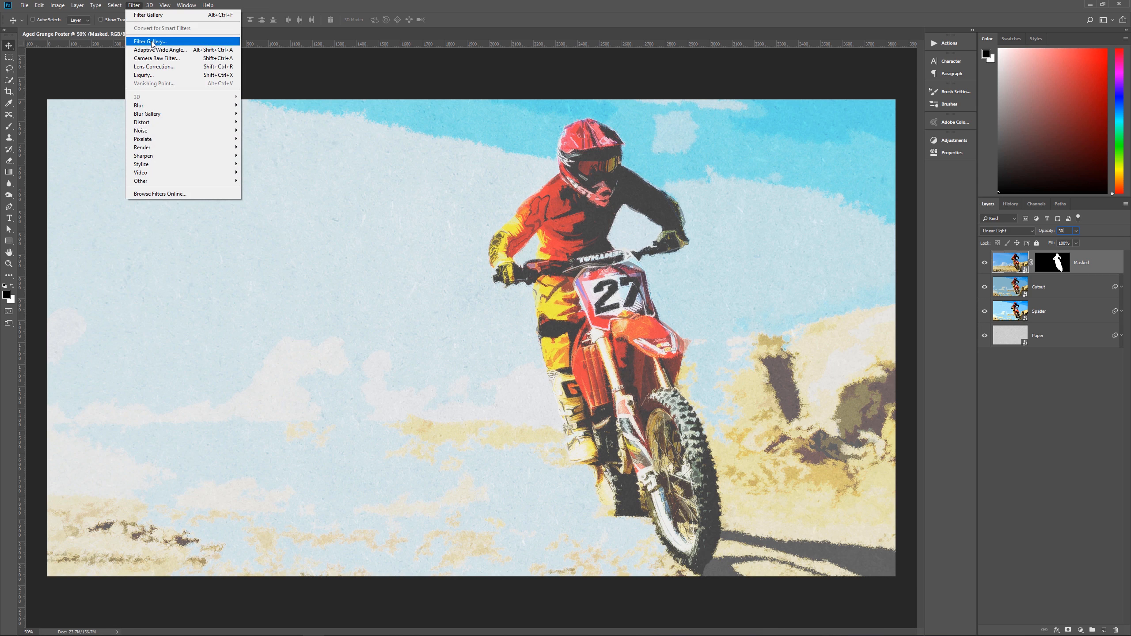
click(151, 42)
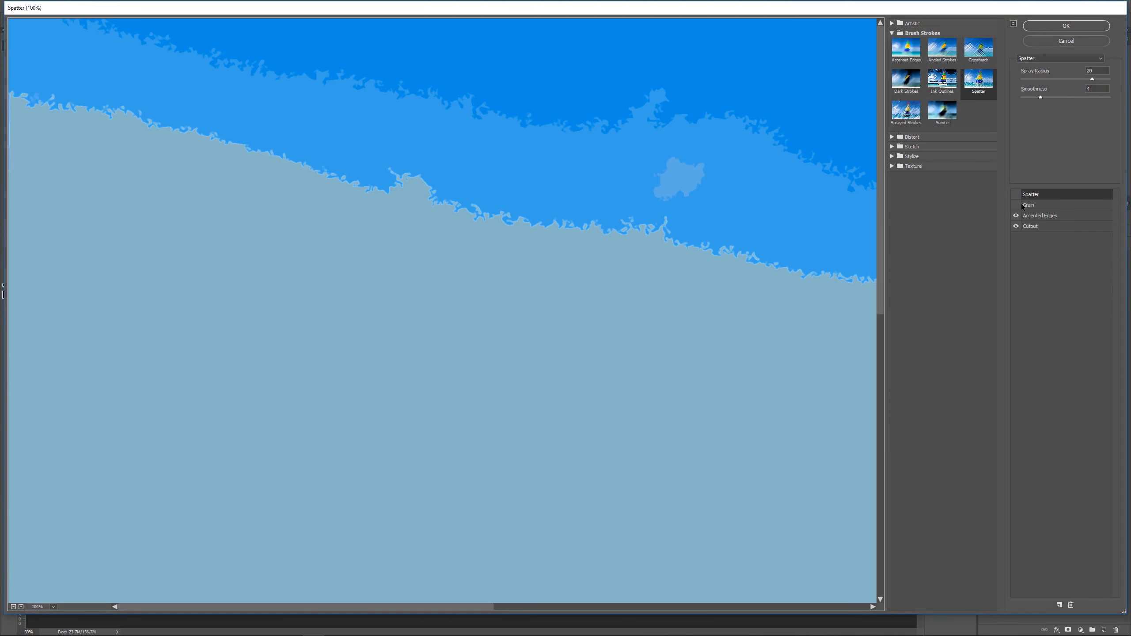
click(1016, 205)
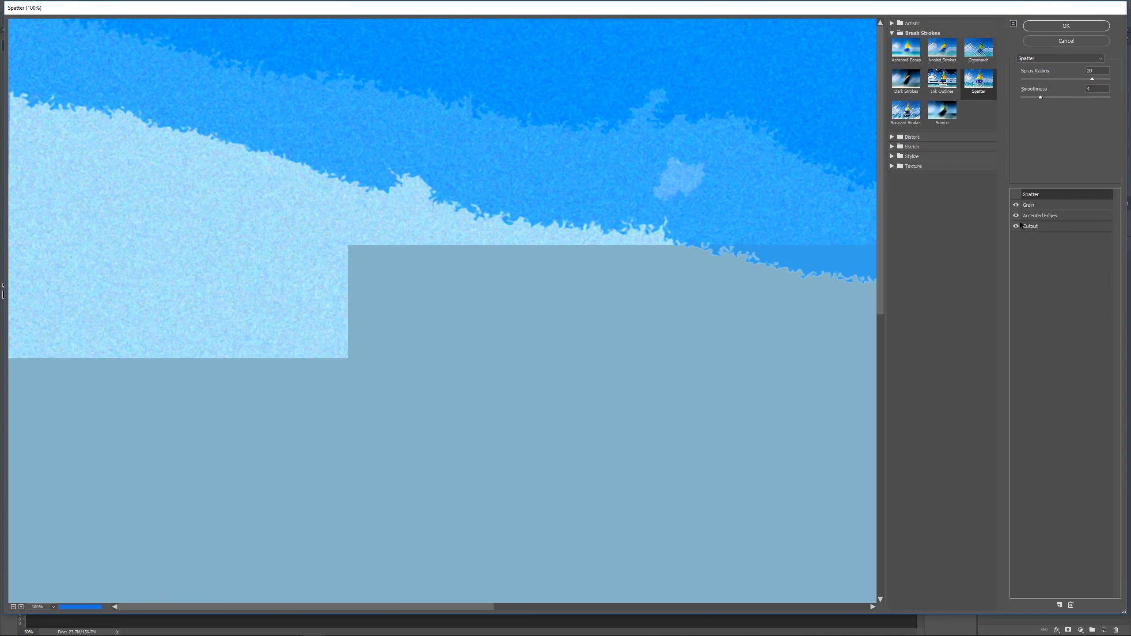
click(1038, 27)
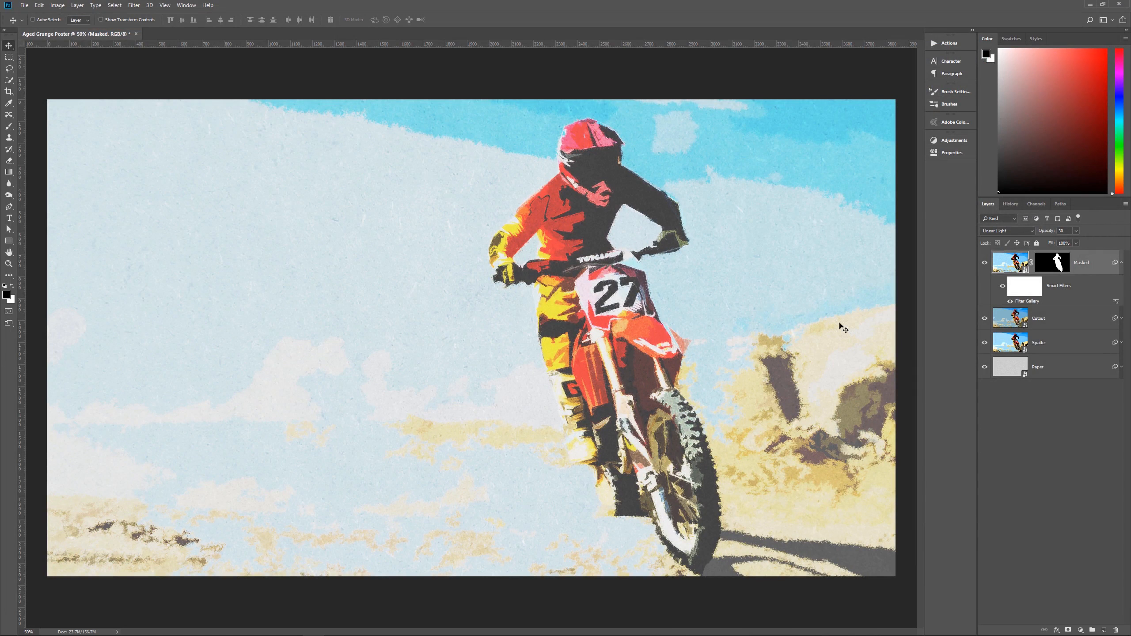
click(1120, 262)
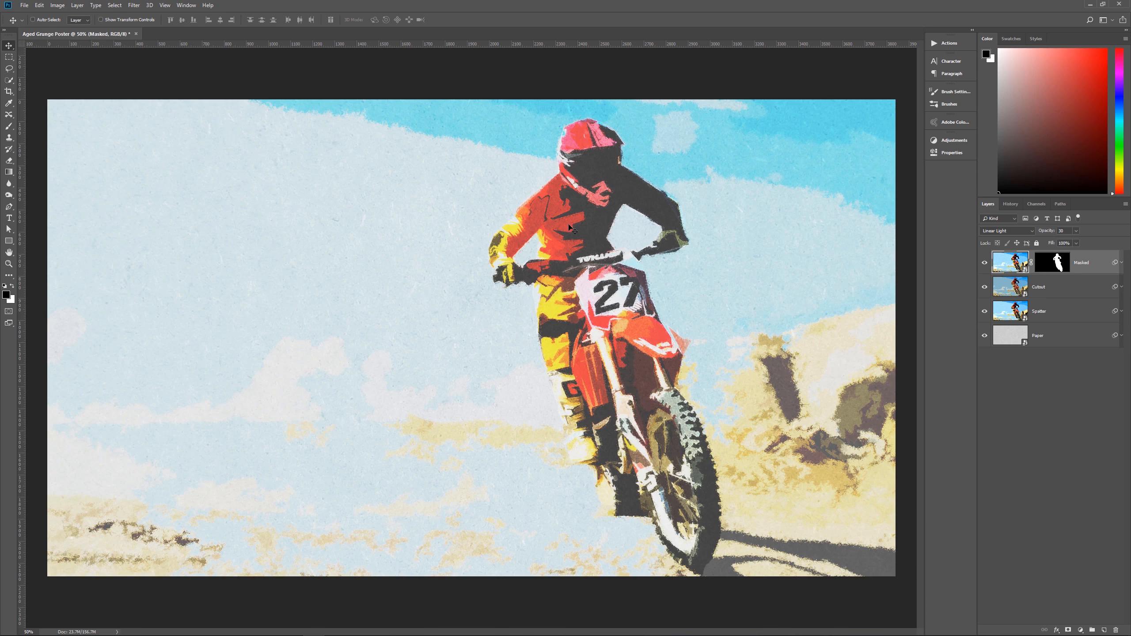
Step: Offset the Masked rider slightly from the artwork beneath and nudge it upward in small increments
drag(563, 218, 568, 225)
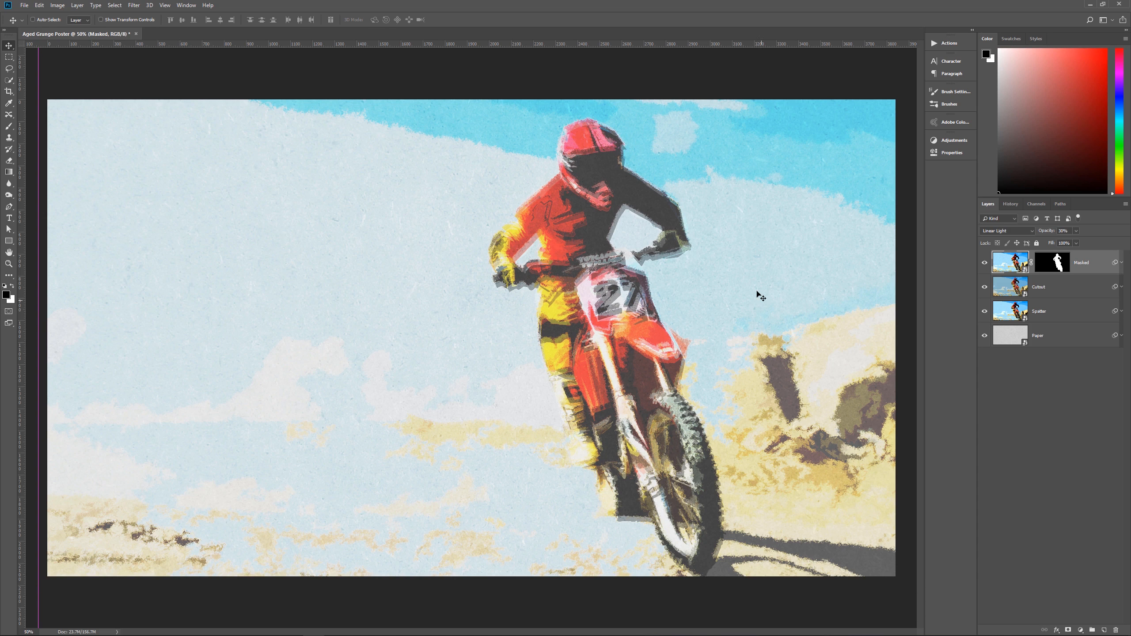
key(Up)
key(Up)
key(Up)
key(Up)
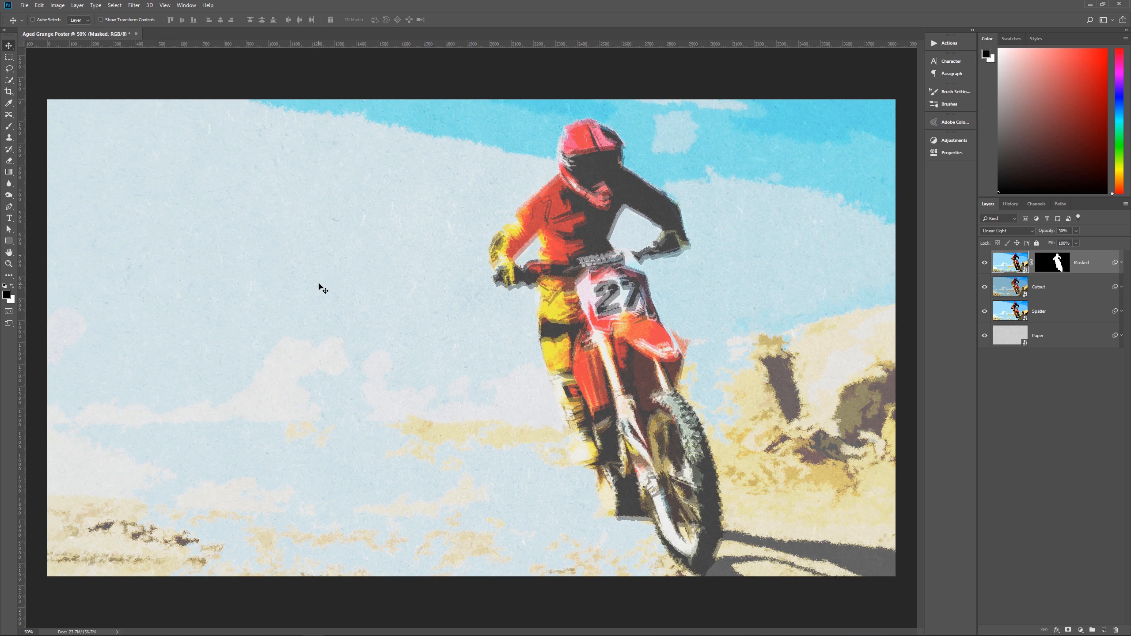
Step: Prepare the Type tool with the text colour set to 009cb0
key(t)
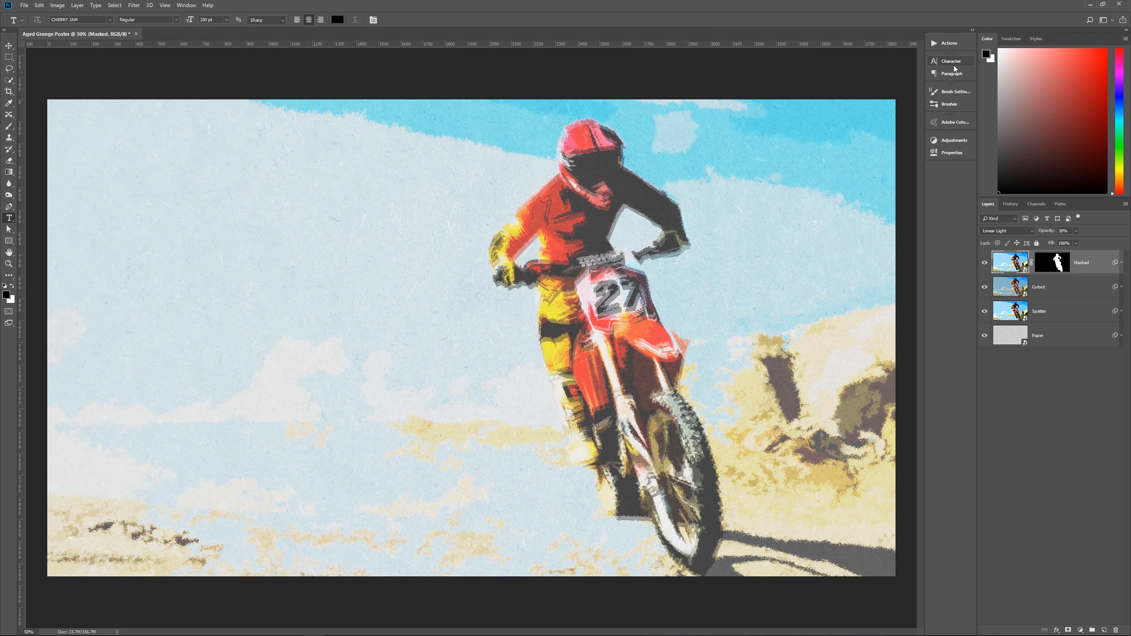
click(928, 63)
click(186, 5)
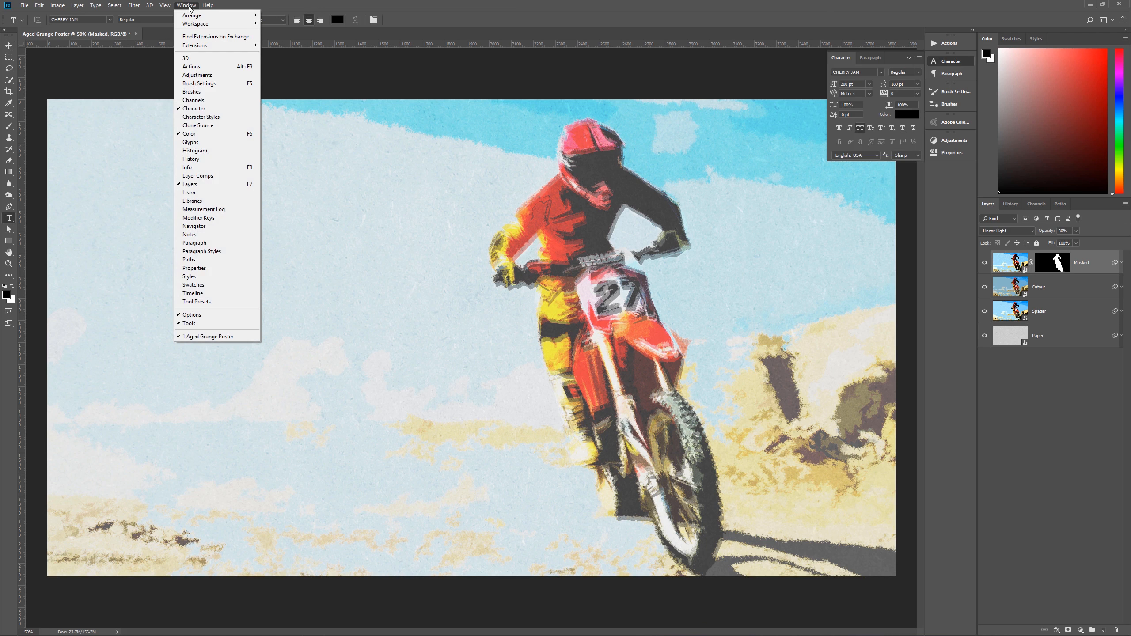
click(886, 96)
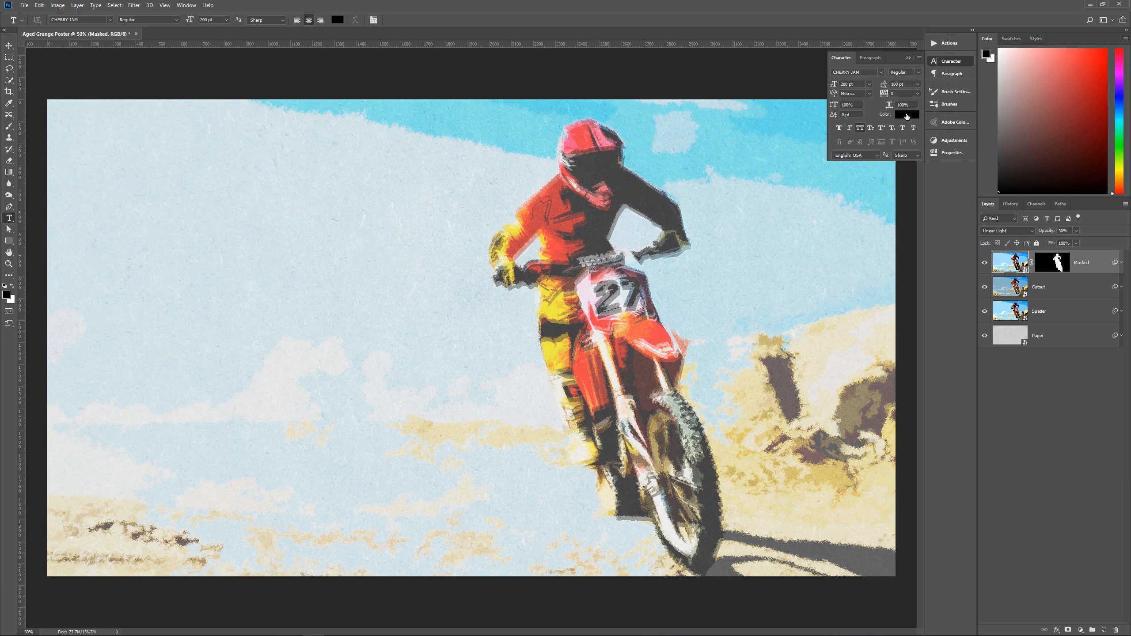
click(906, 116)
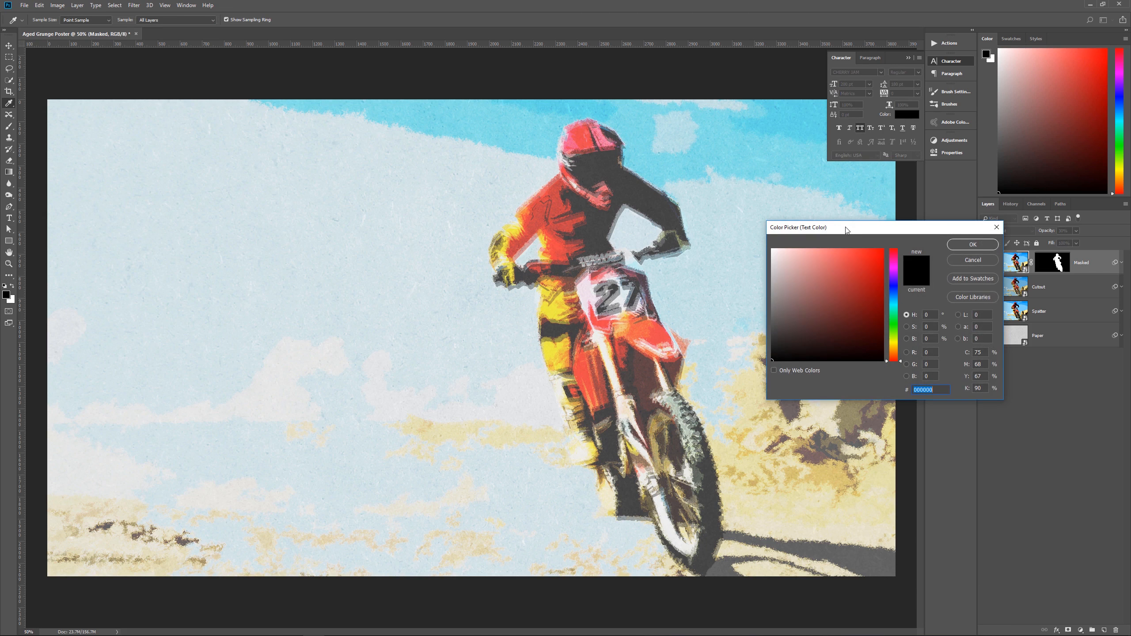
drag(847, 228, 824, 260)
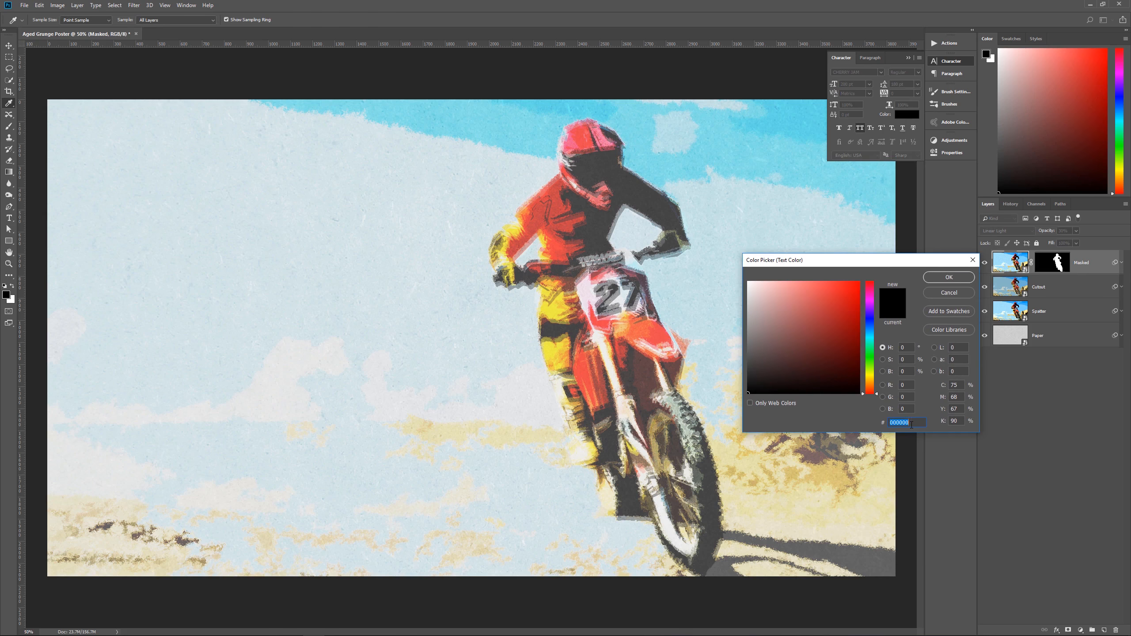
text(009)
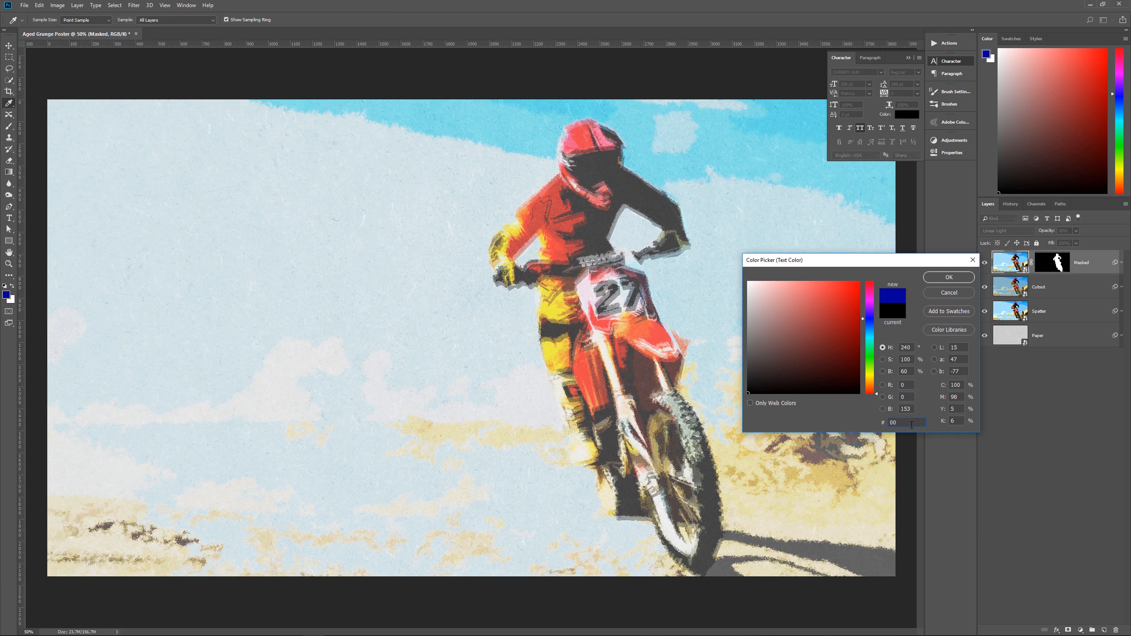
text(cb)
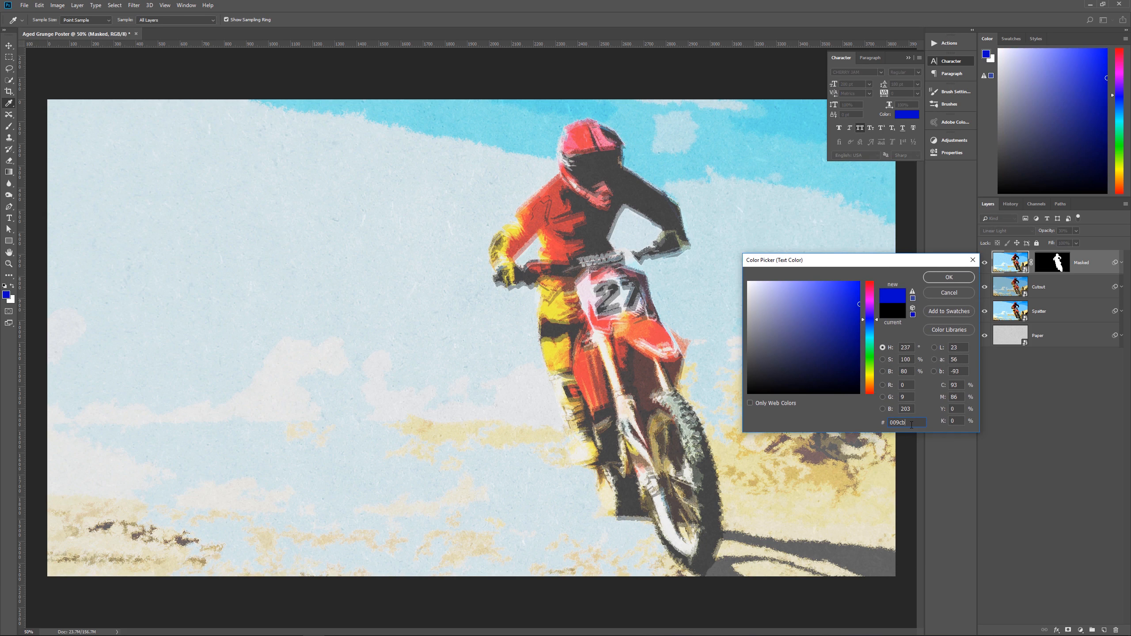
text(0)
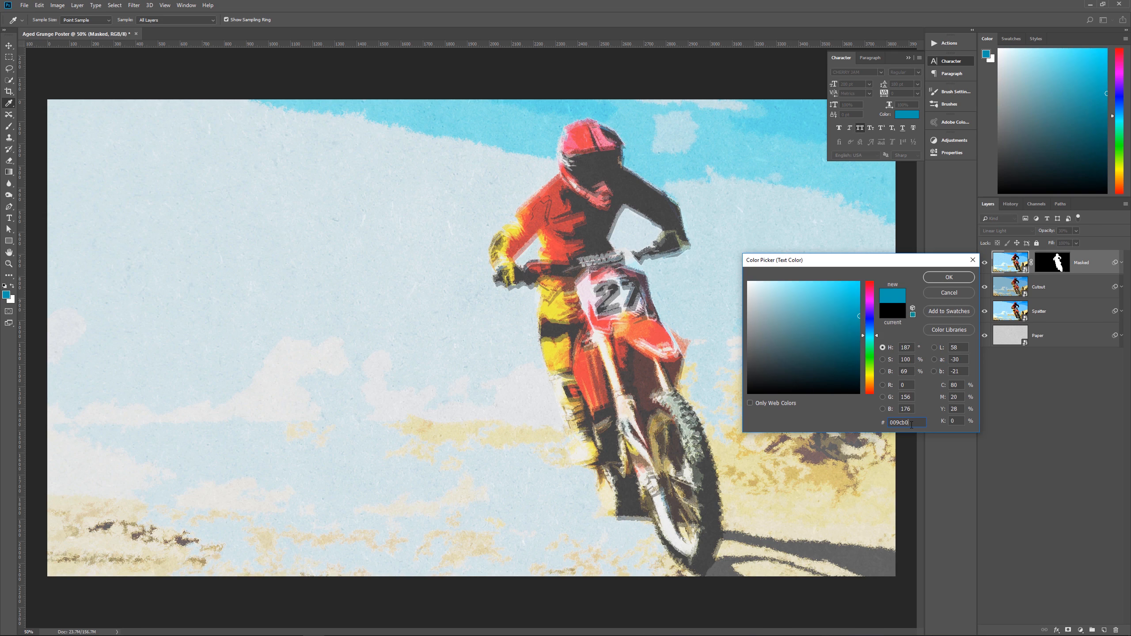
click(948, 278)
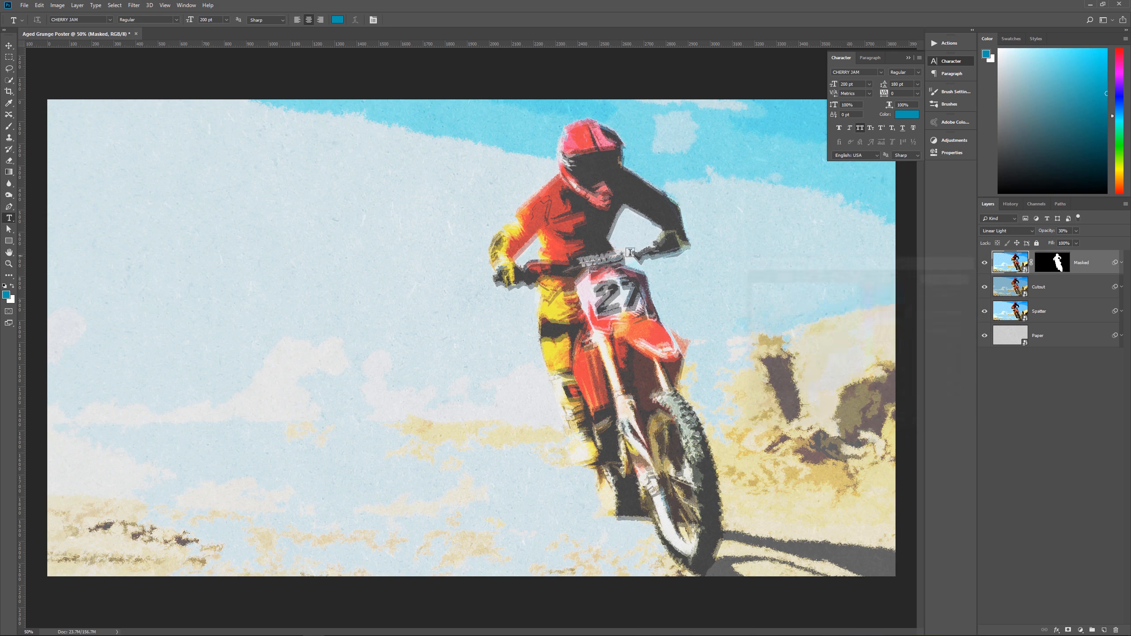
Step: Add the two-line title "PIXEL MAGIC" in the sky beside the rider and move it slightly down and closer to the rider
click(215, 219)
text(PIXEL)
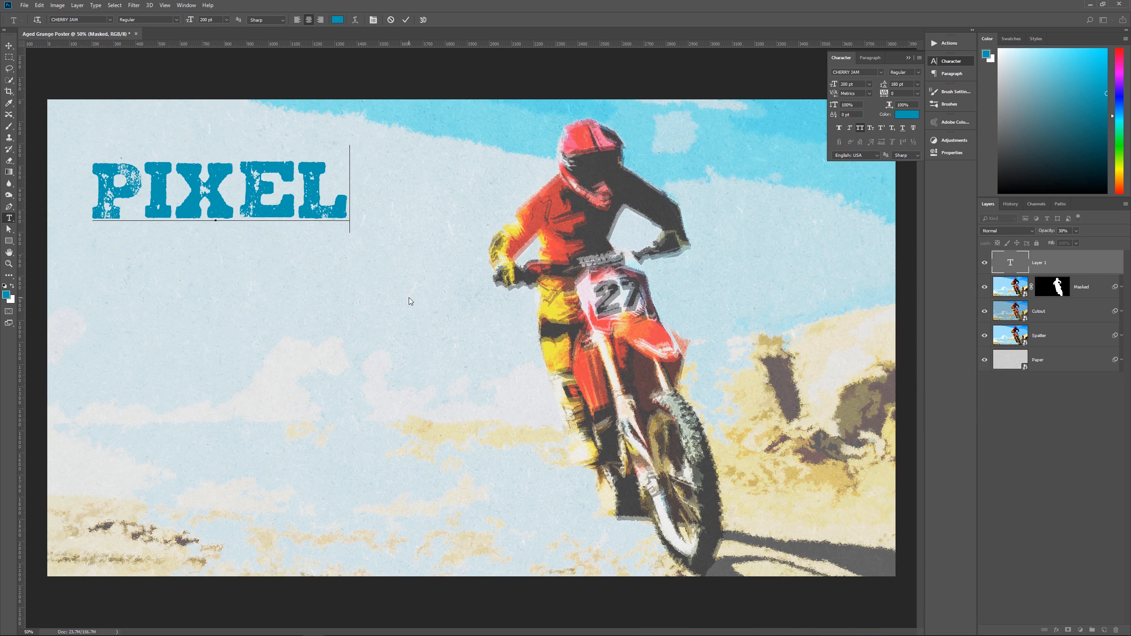
key(Return)
text(MAGIC)
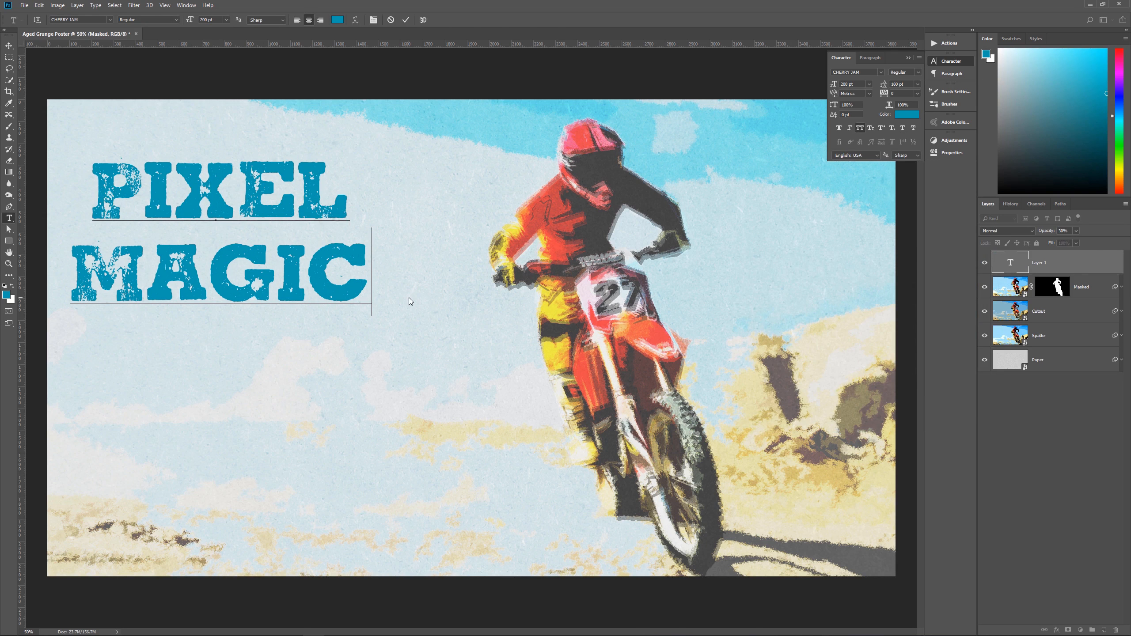
click(1080, 262)
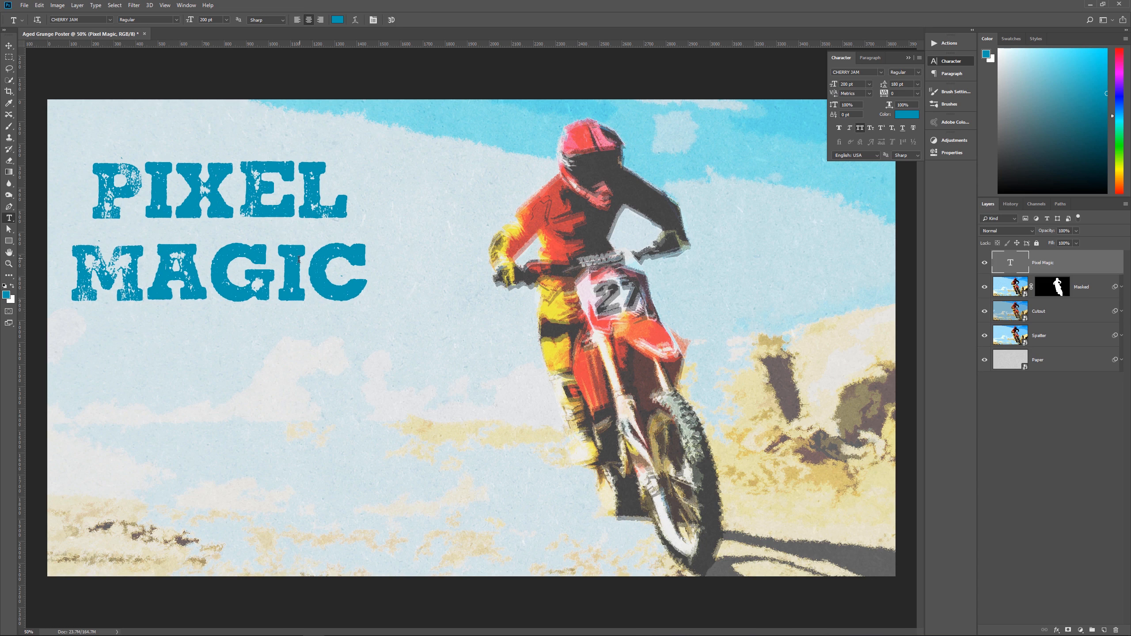
click(8, 45)
drag(186, 210, 249, 236)
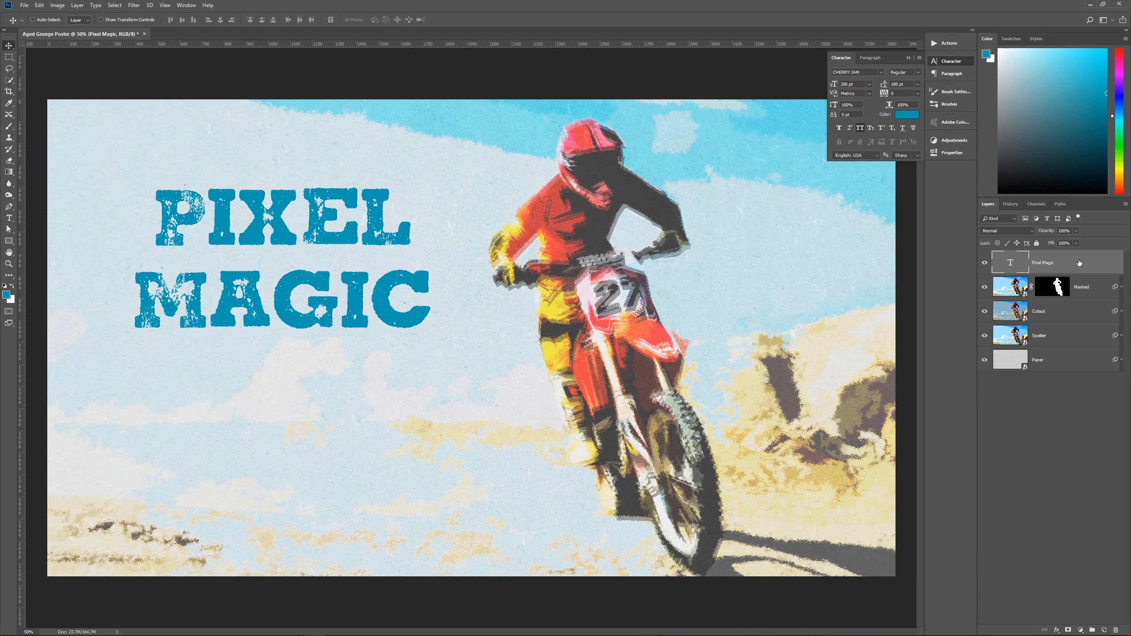
Step: Set the Pixel Magic text layer to Multiply blending with 50% fill
click(1009, 230)
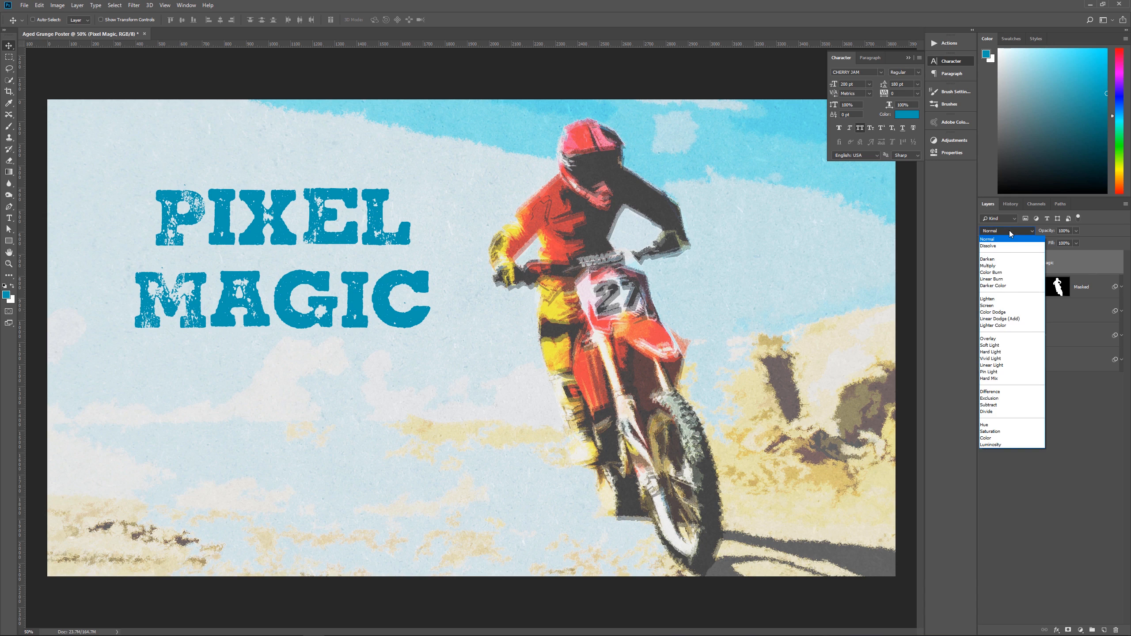
click(1002, 267)
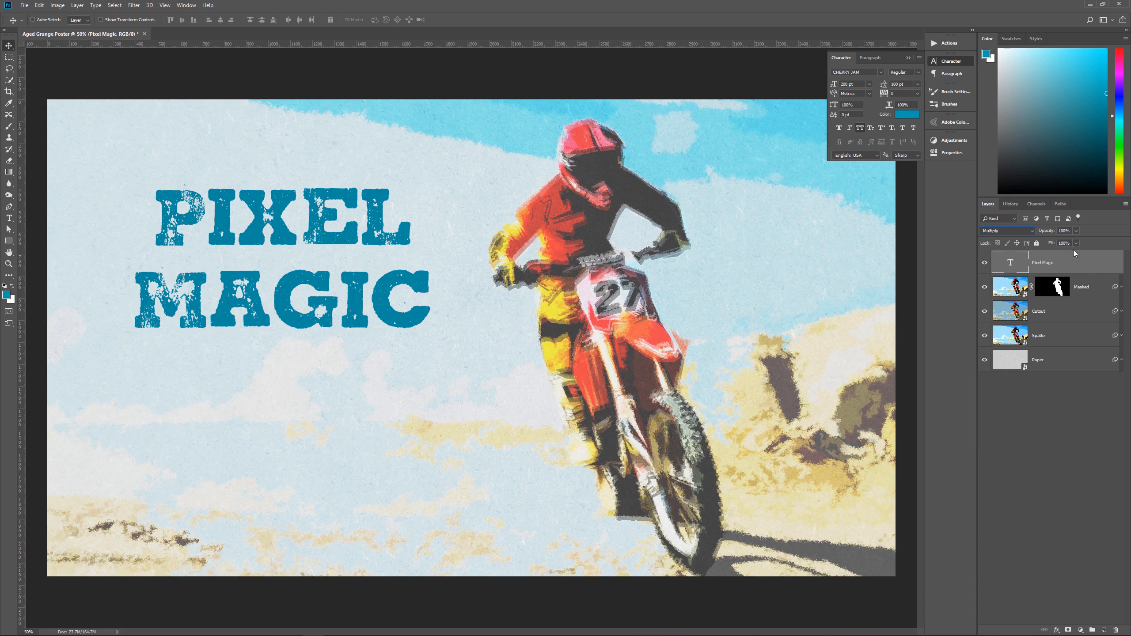
click(1050, 231)
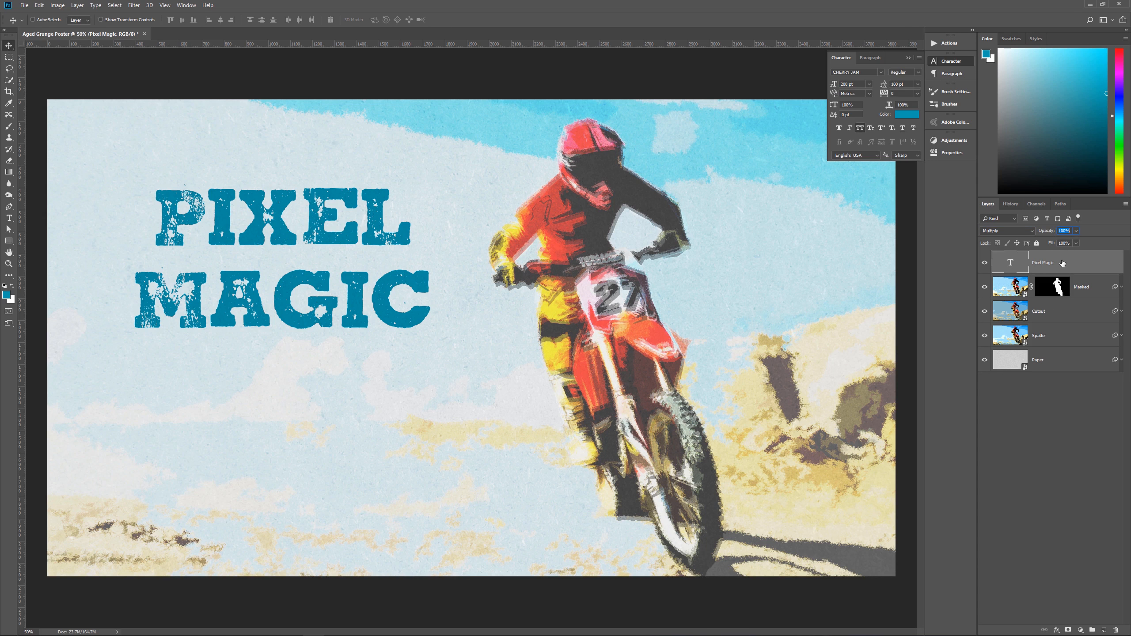
click(1051, 245)
text(50)
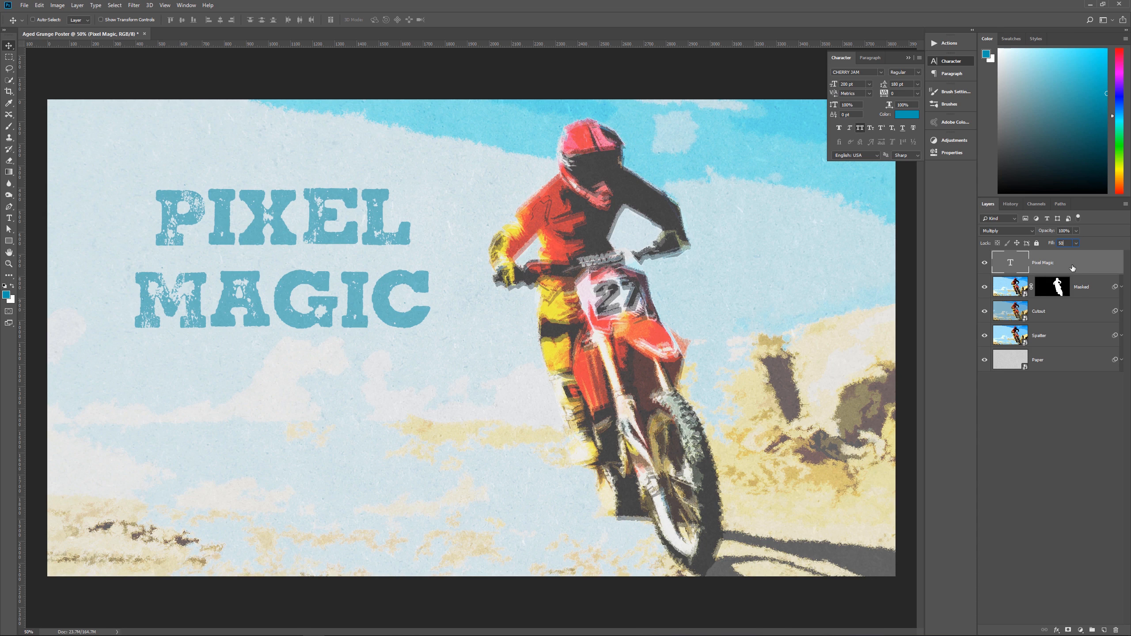
Step: Duplicate the Pixel Magic text layer and set the copy to Vivid Light blending with 55% fill
key(ctrl+j)
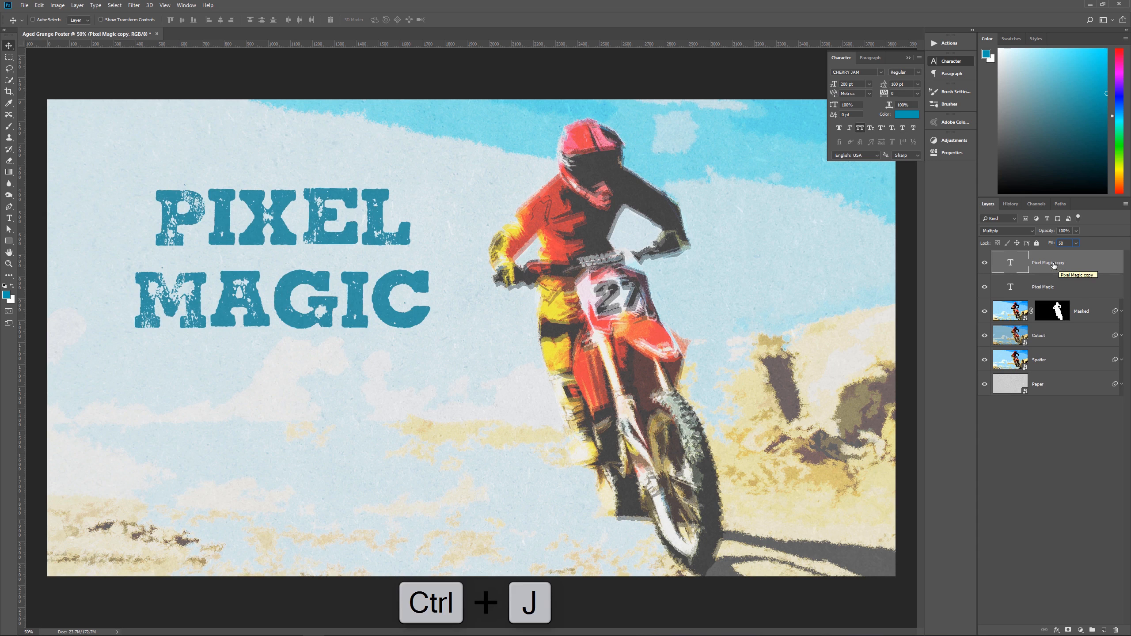
click(1011, 230)
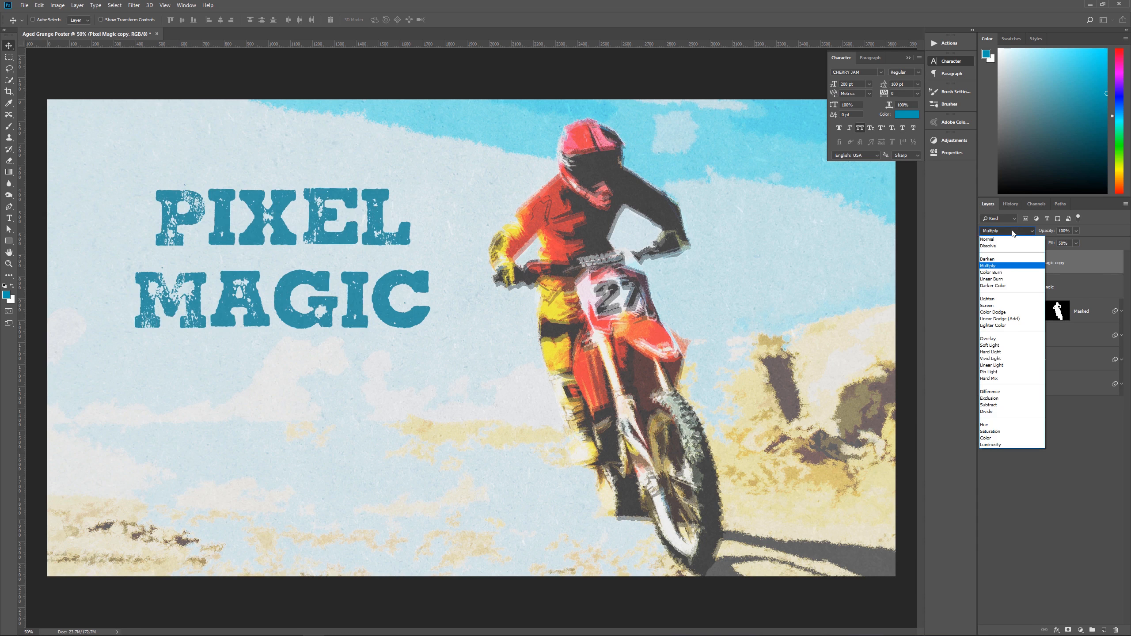
click(1002, 359)
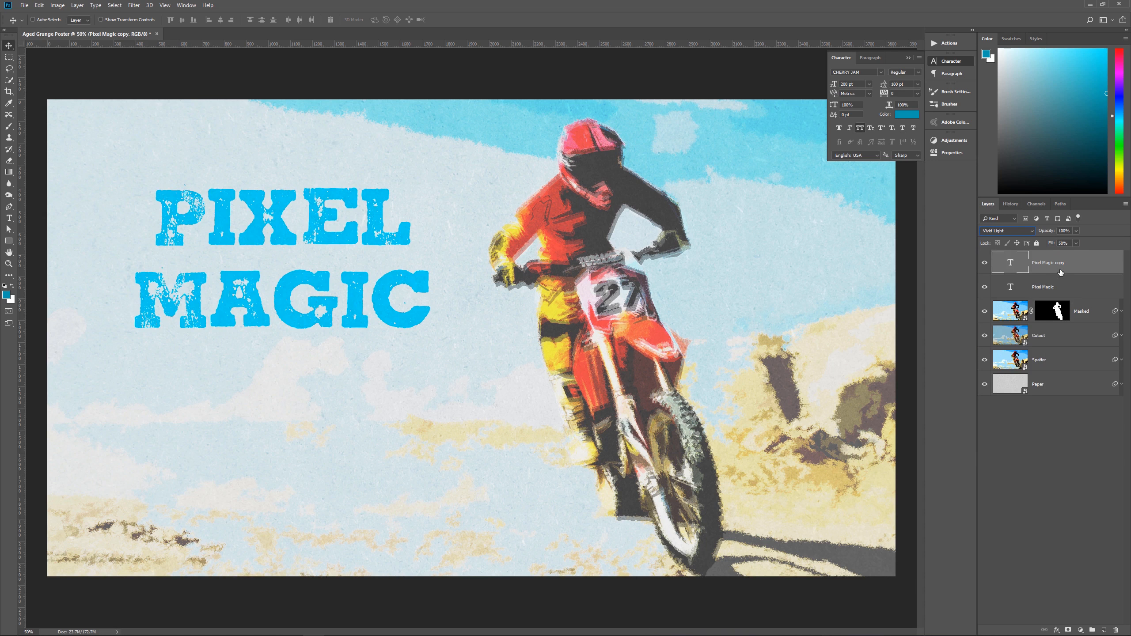
click(1052, 243)
text(55)
Step: Change the text colour of the duplicated Pixel Magic layer to 940e16
click(899, 116)
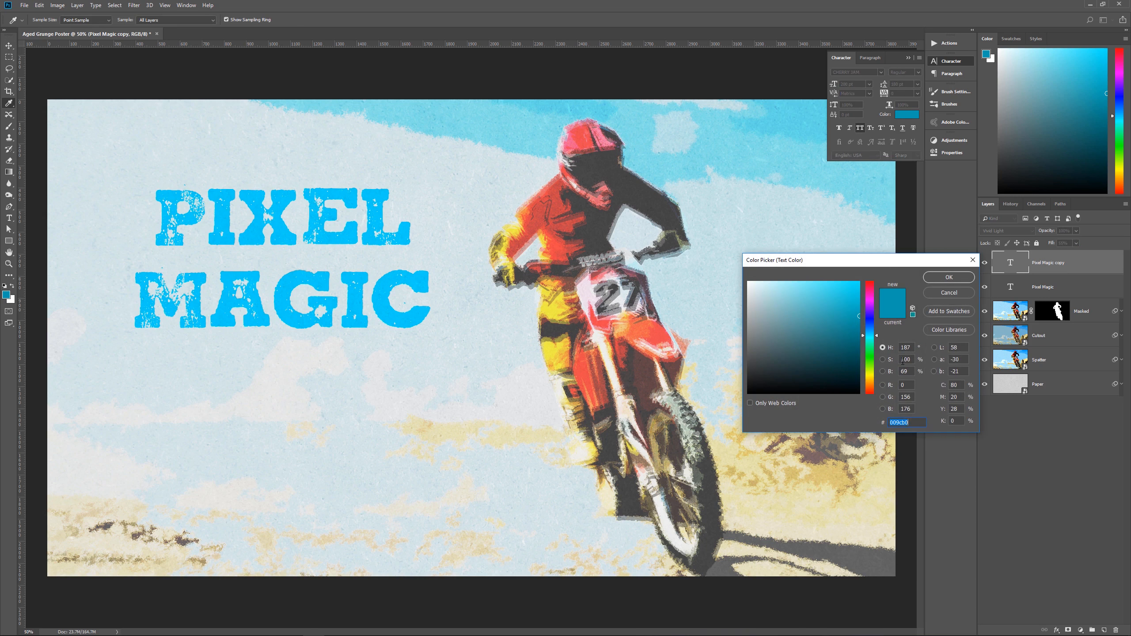
text(940)
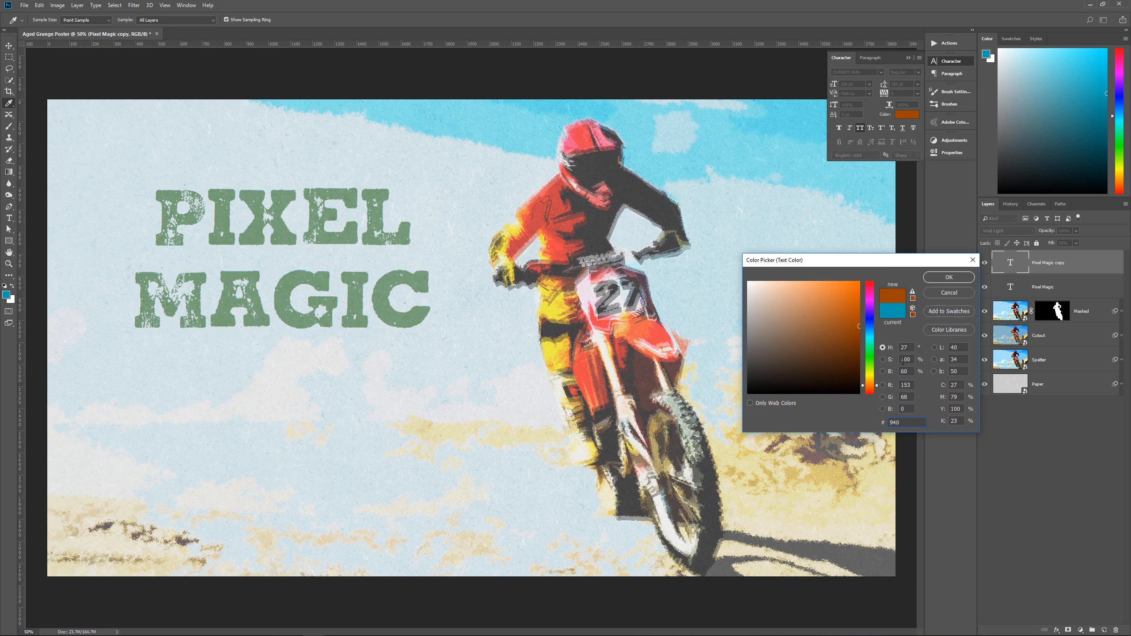
text(e16)
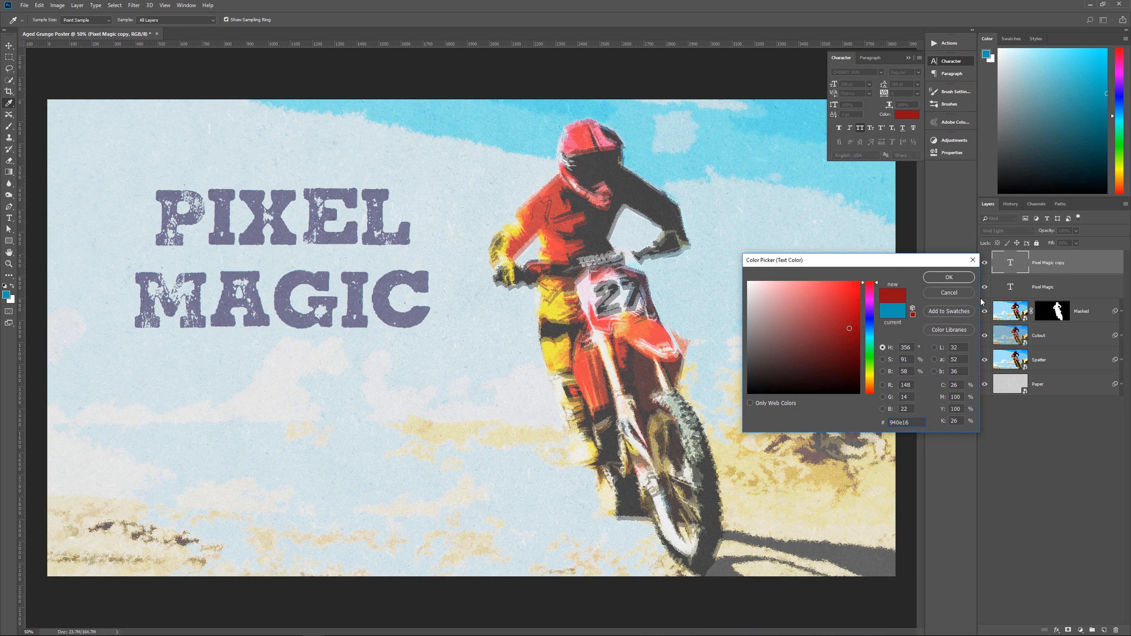
click(948, 277)
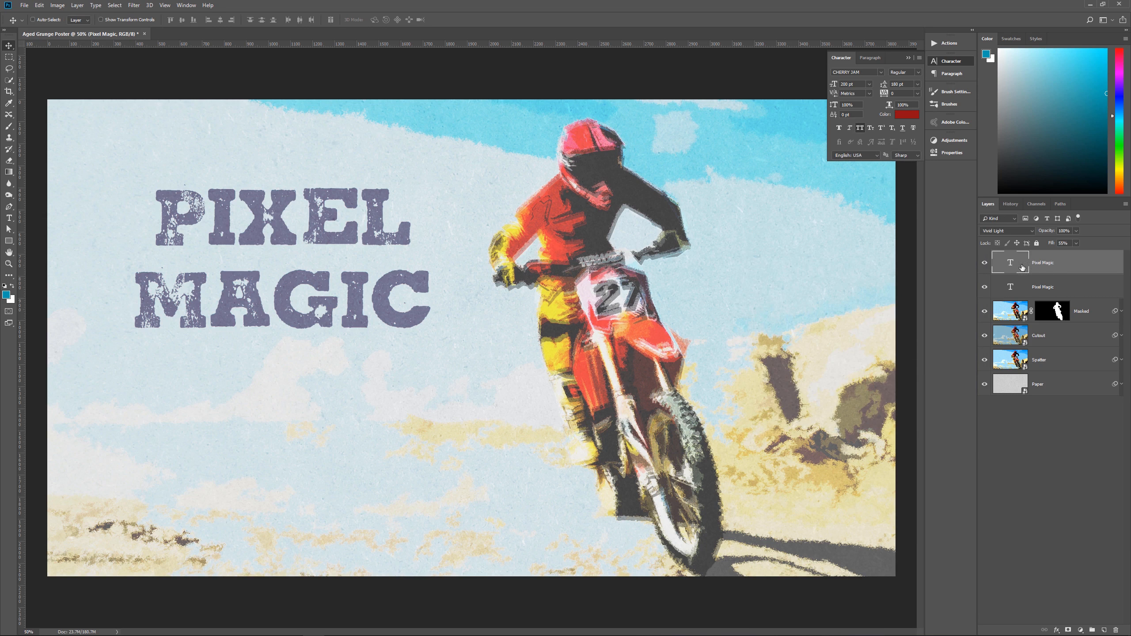